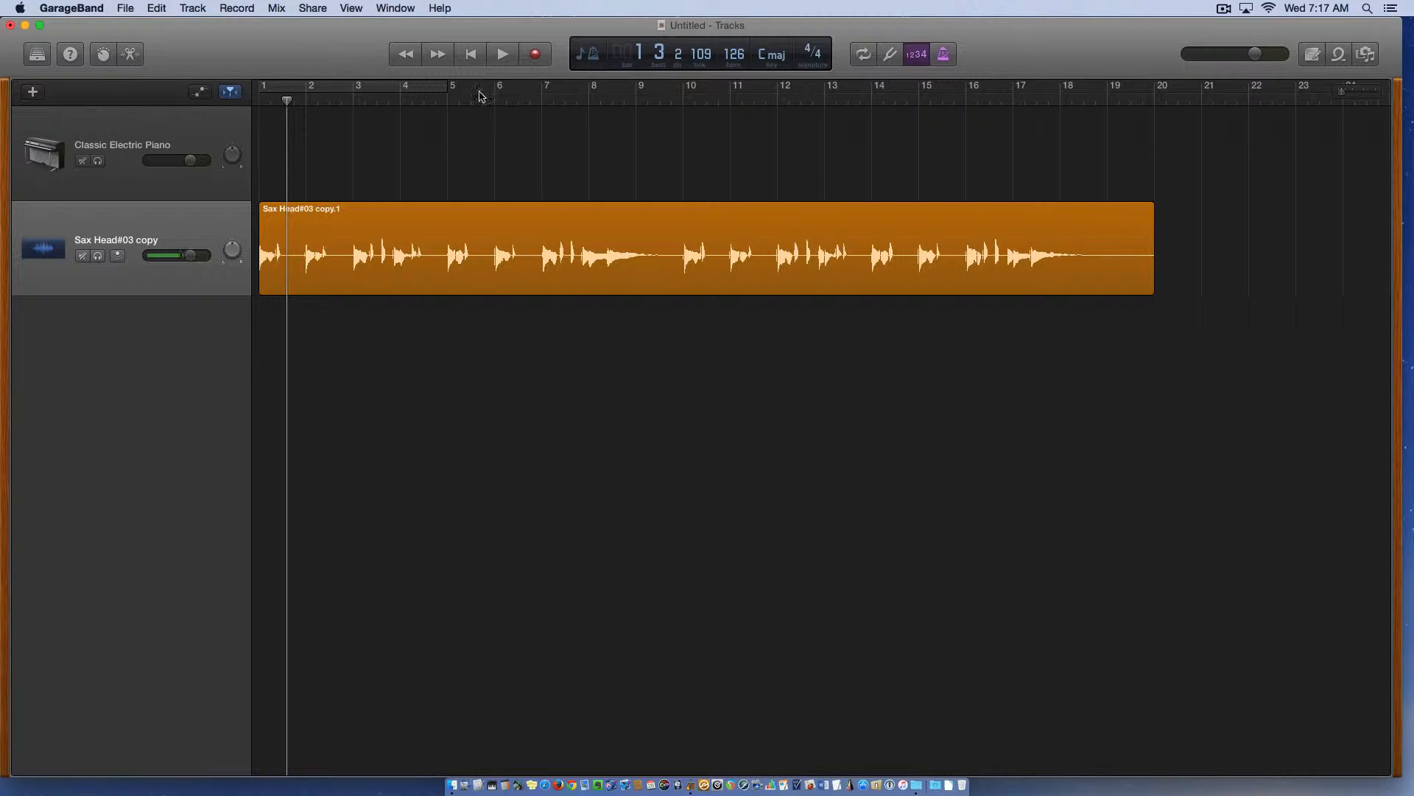
- Return to the start of the project, show the sax region in the audio editor with Flex on, and enlarge its waveform
left_click(477, 56)
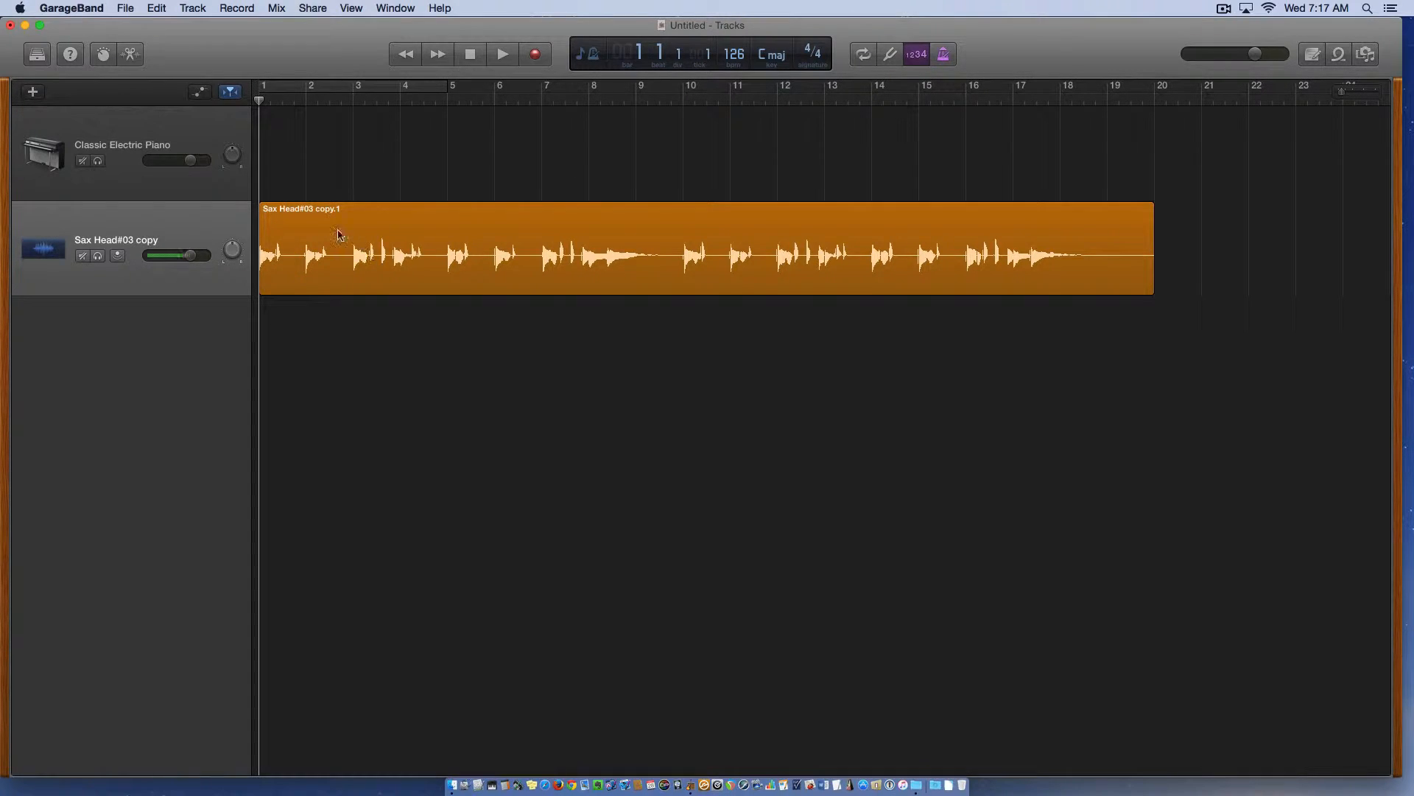
left_click(133, 58)
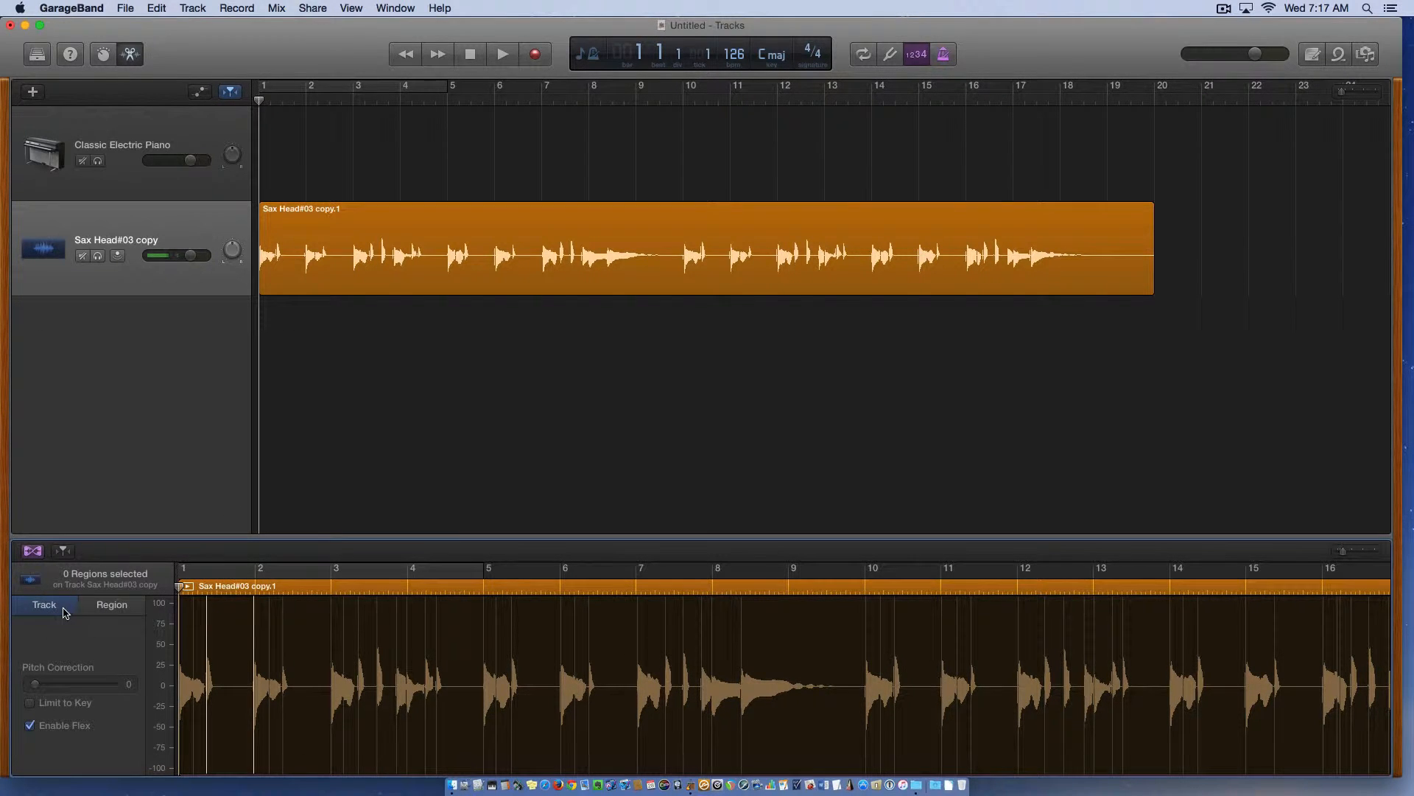
left_click(30, 725)
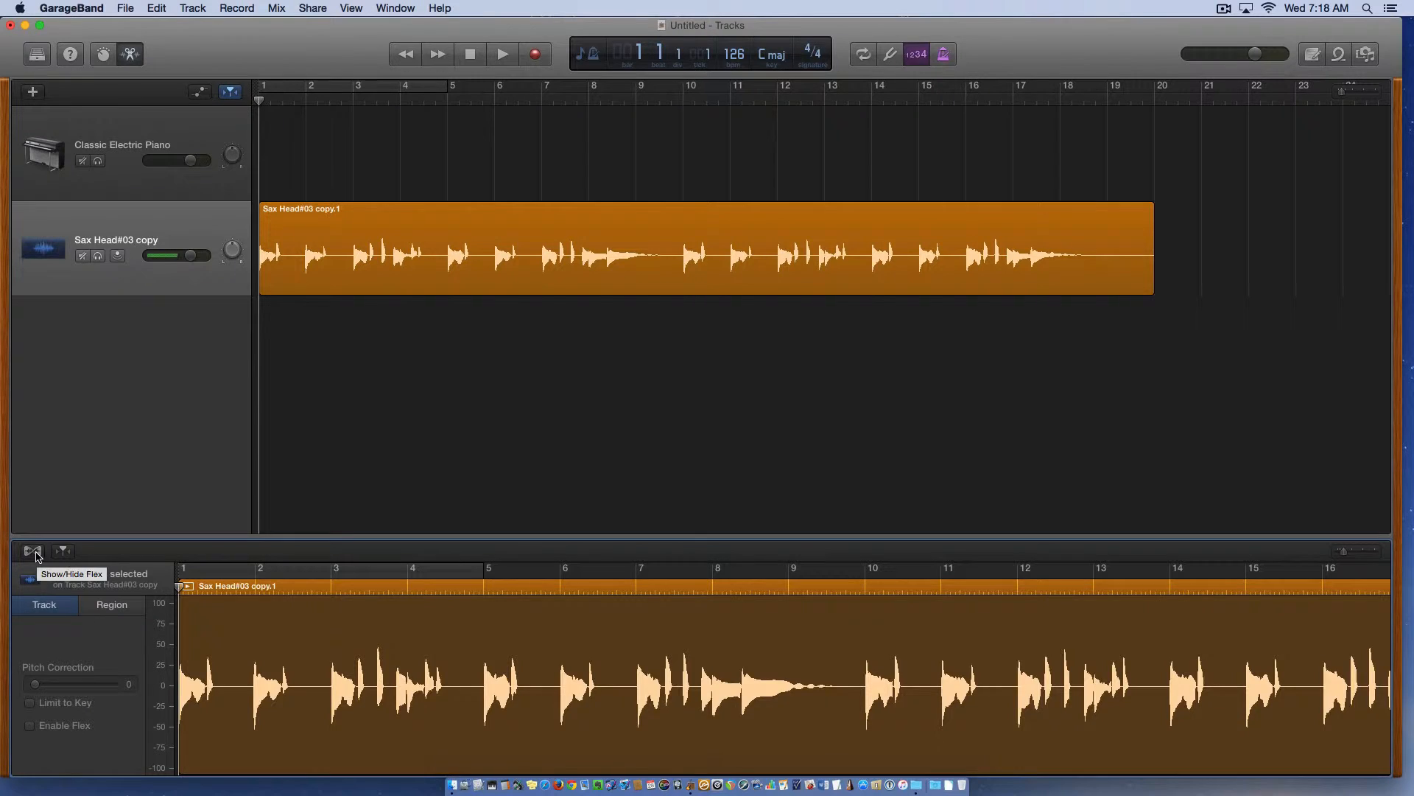
left_click(33, 550)
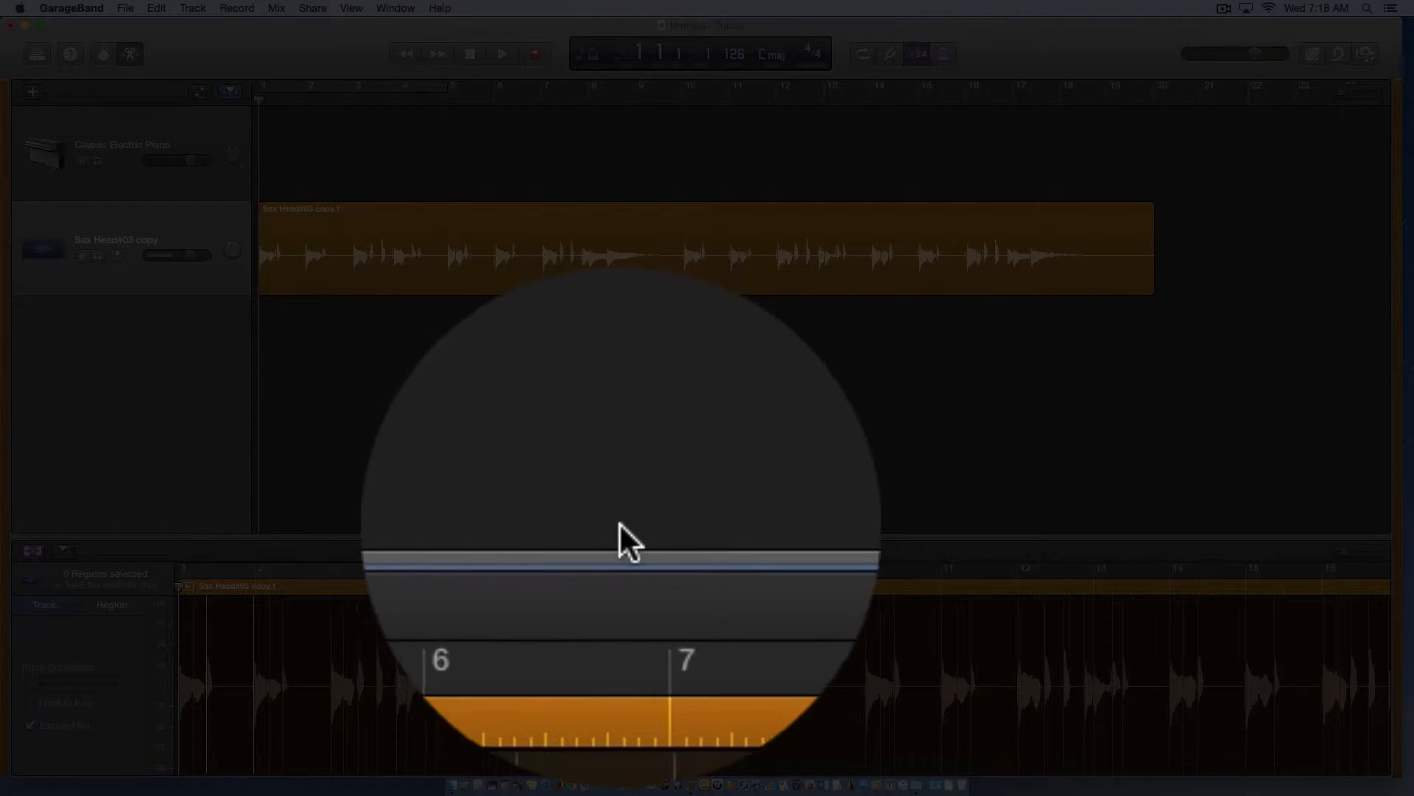
left_click_drag(634, 535, 635, 482)
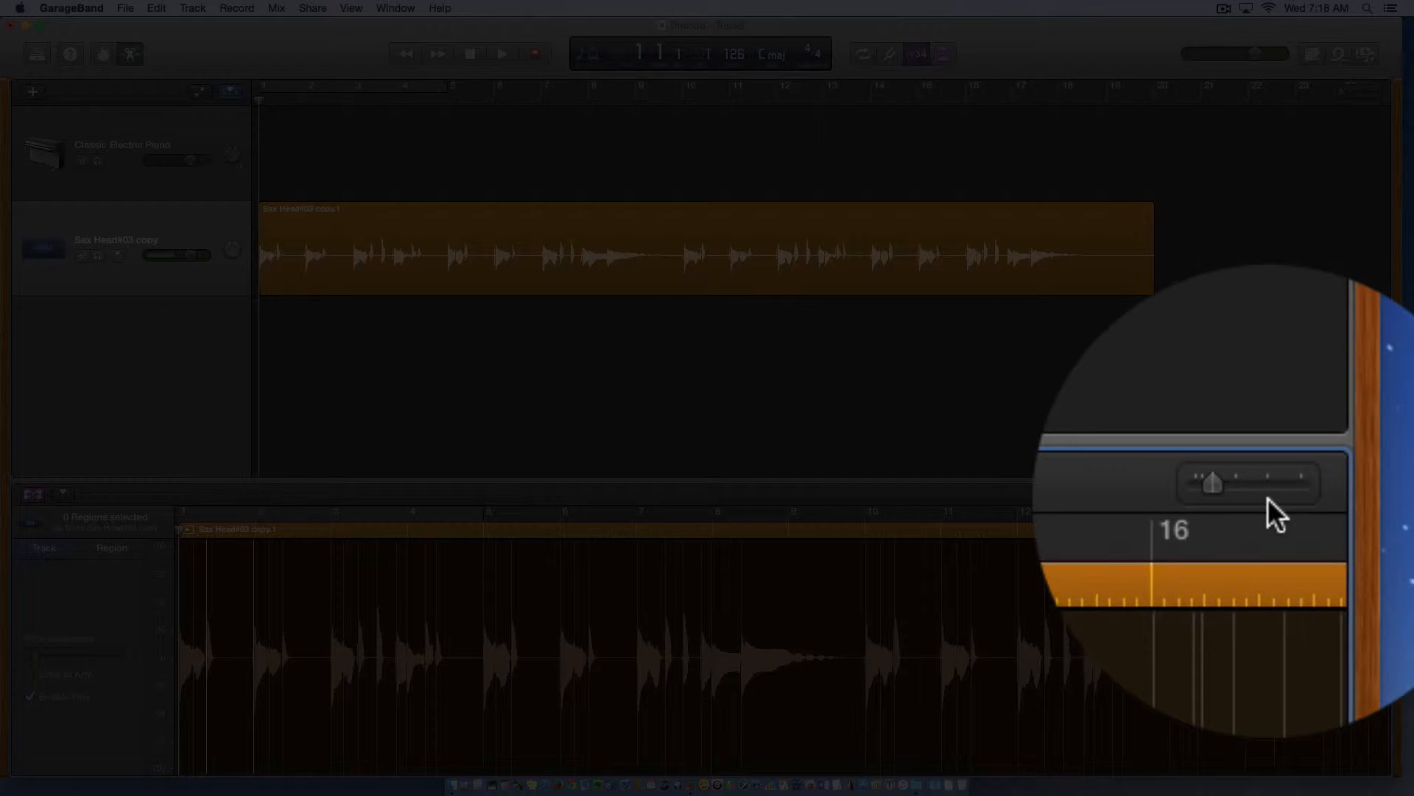
mouse_move(1218, 493)
left_mouse_down()
mouse_move(1239, 490)
mouse_move(1227, 489)
left_mouse_up()
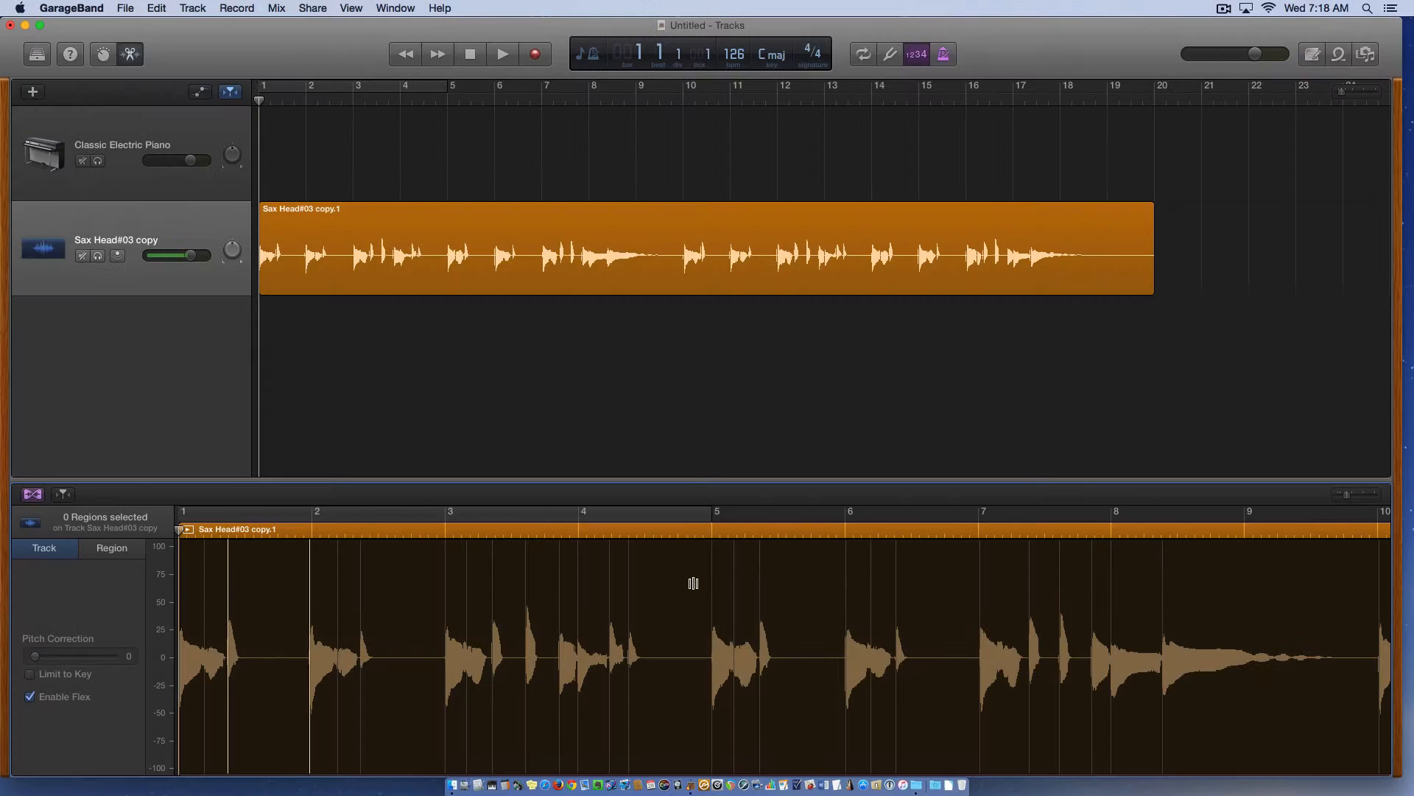
- Try to shift the first note of the sax region slightly later with Flex, audition it, and undo the shift
left_click(179, 641)
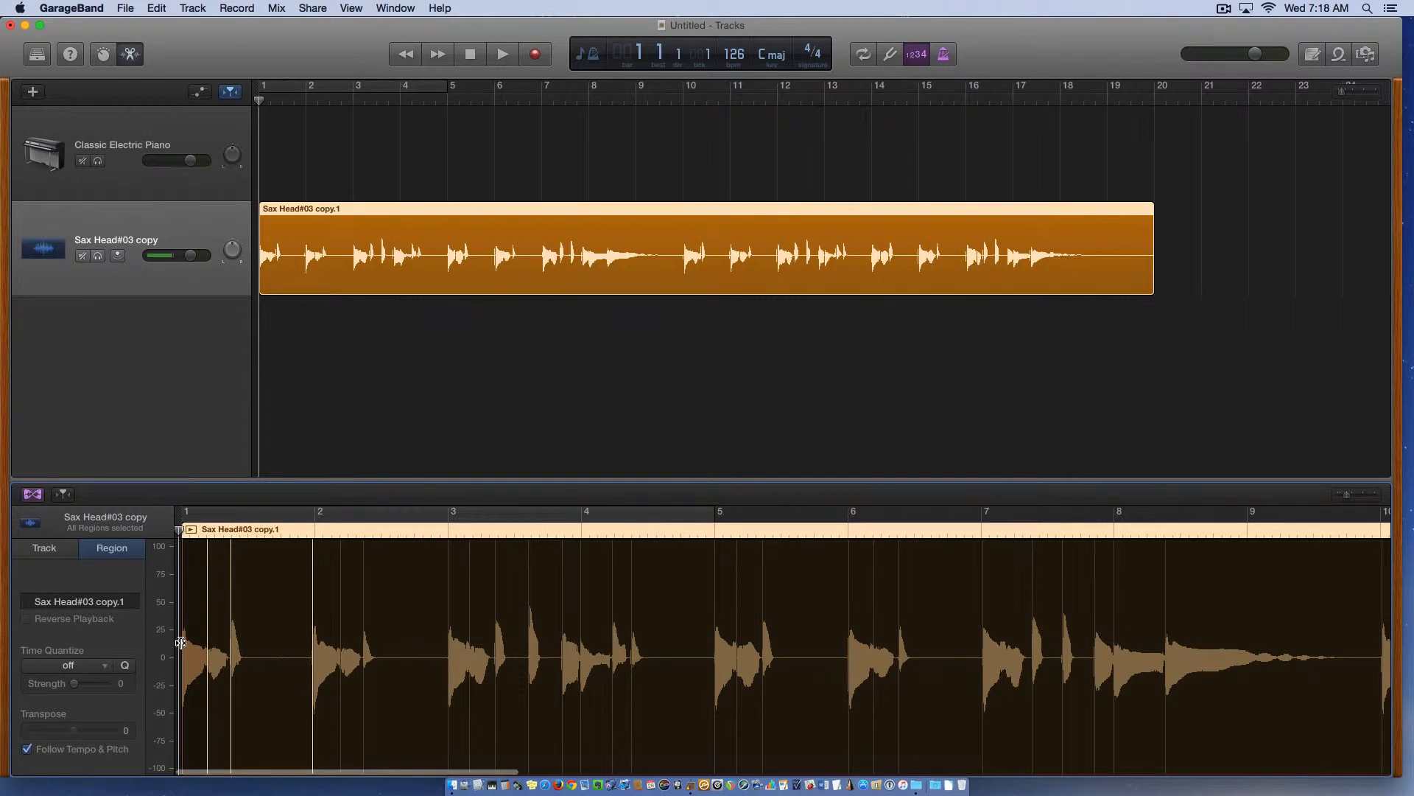
left_click_drag(185, 642, 188, 642)
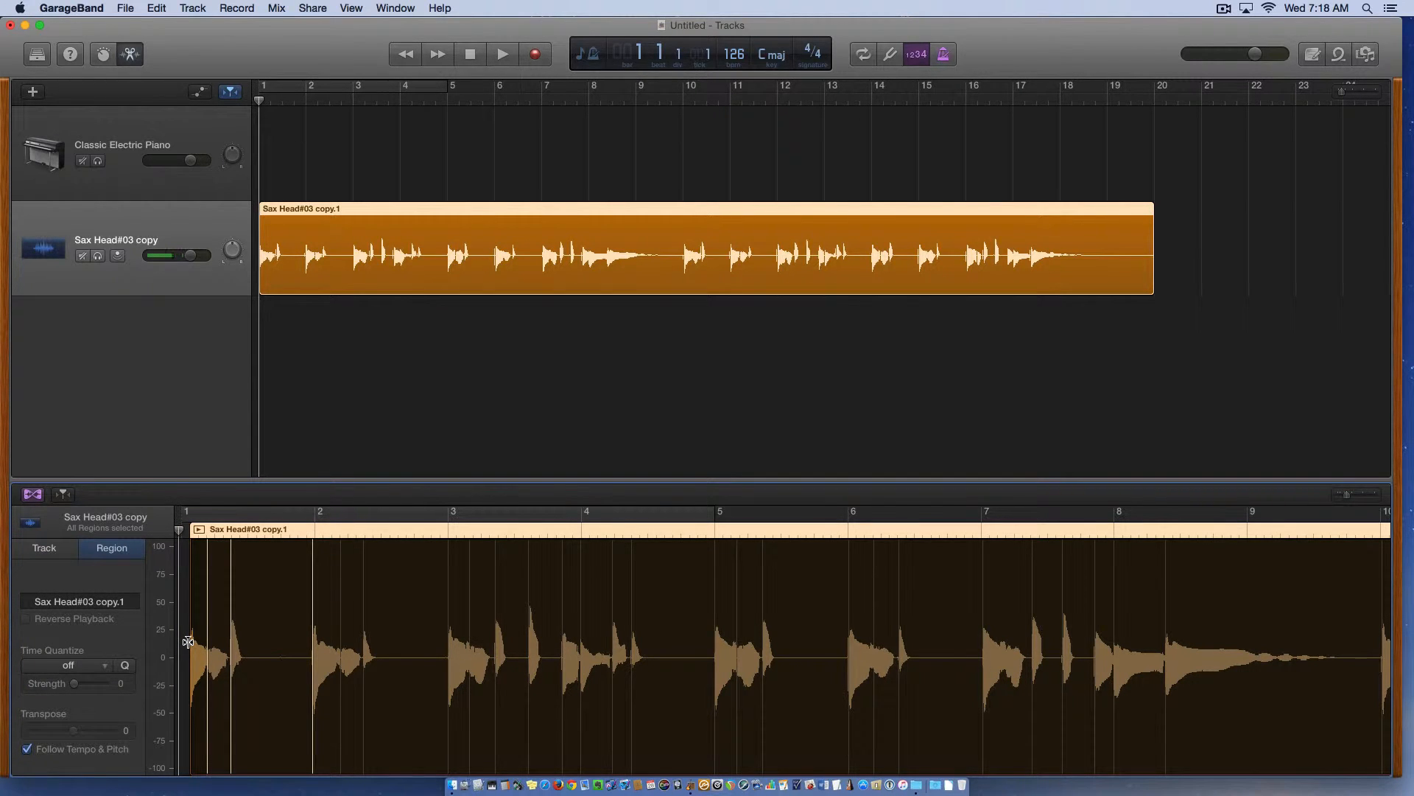
left_click_drag(188, 641, 187, 639)
key("space")
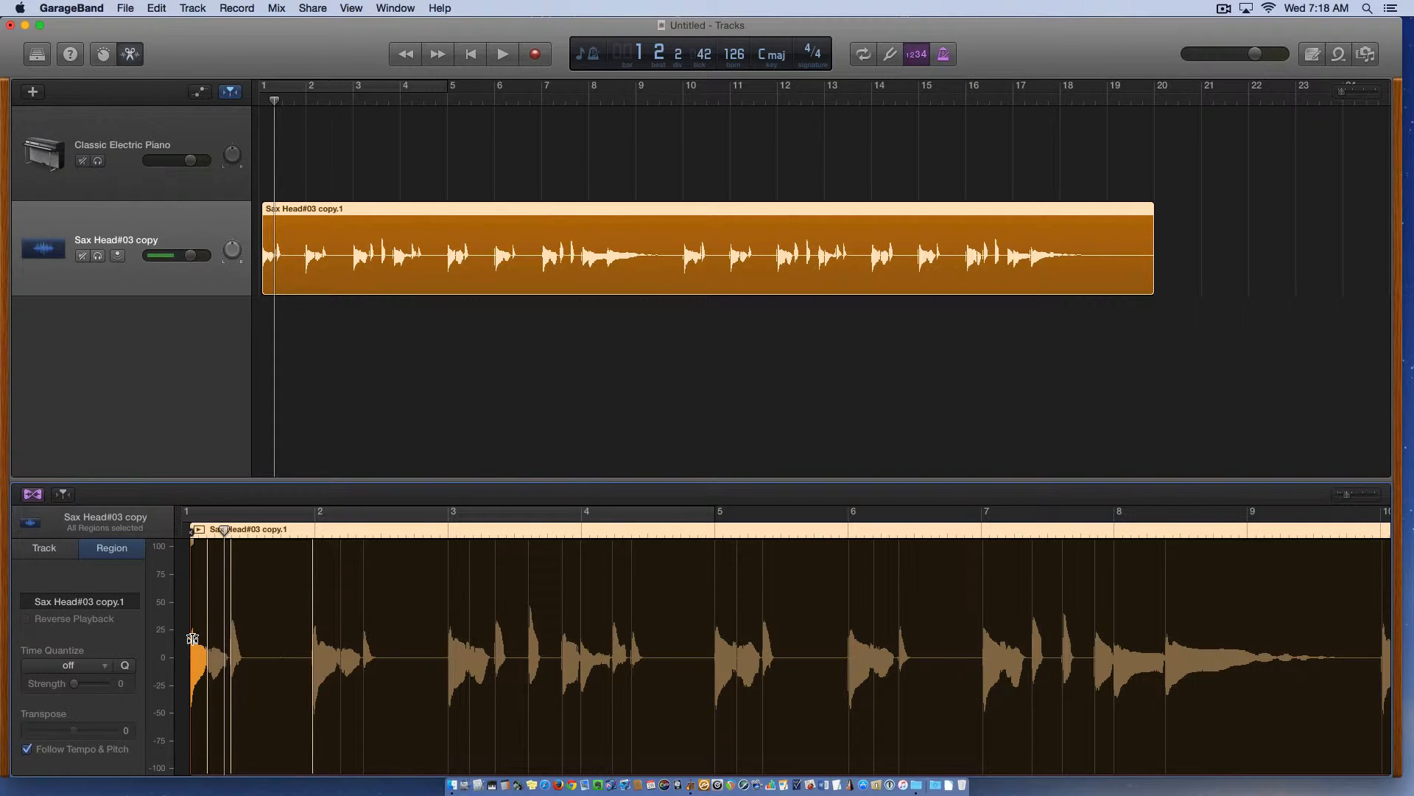
key("super+z")
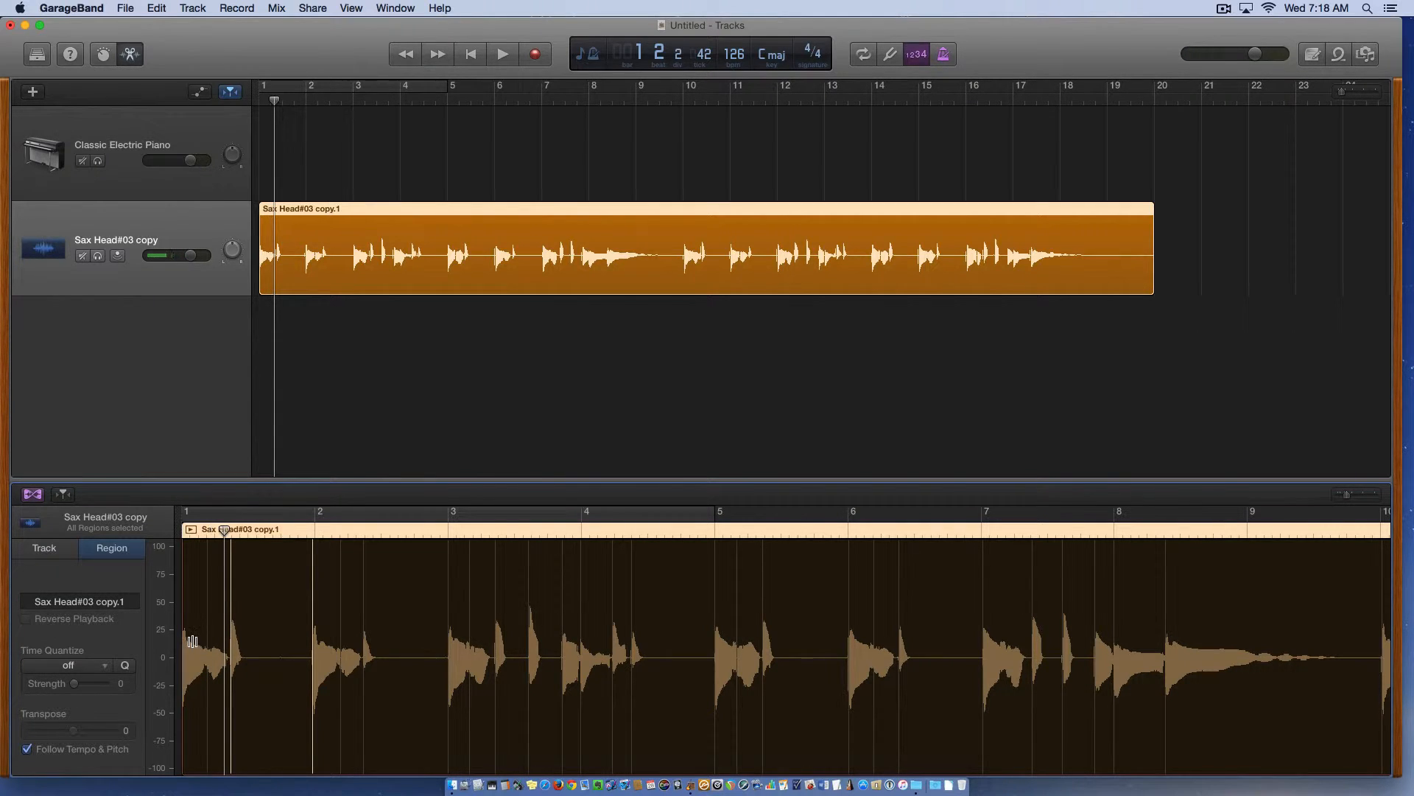
key("space")
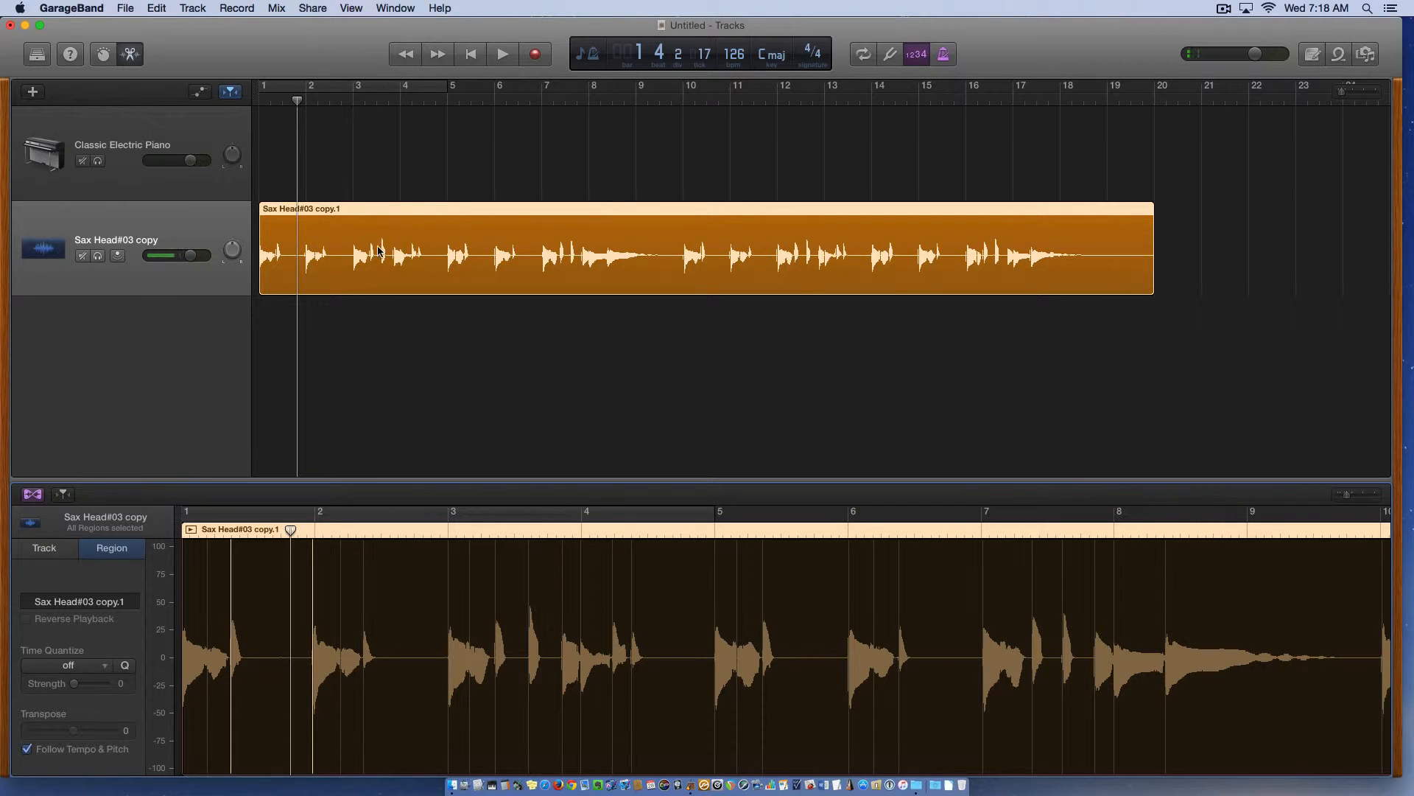
- Check the sax region's position, then replace the audio editor view with the Smart Controls
left_click(362, 213)
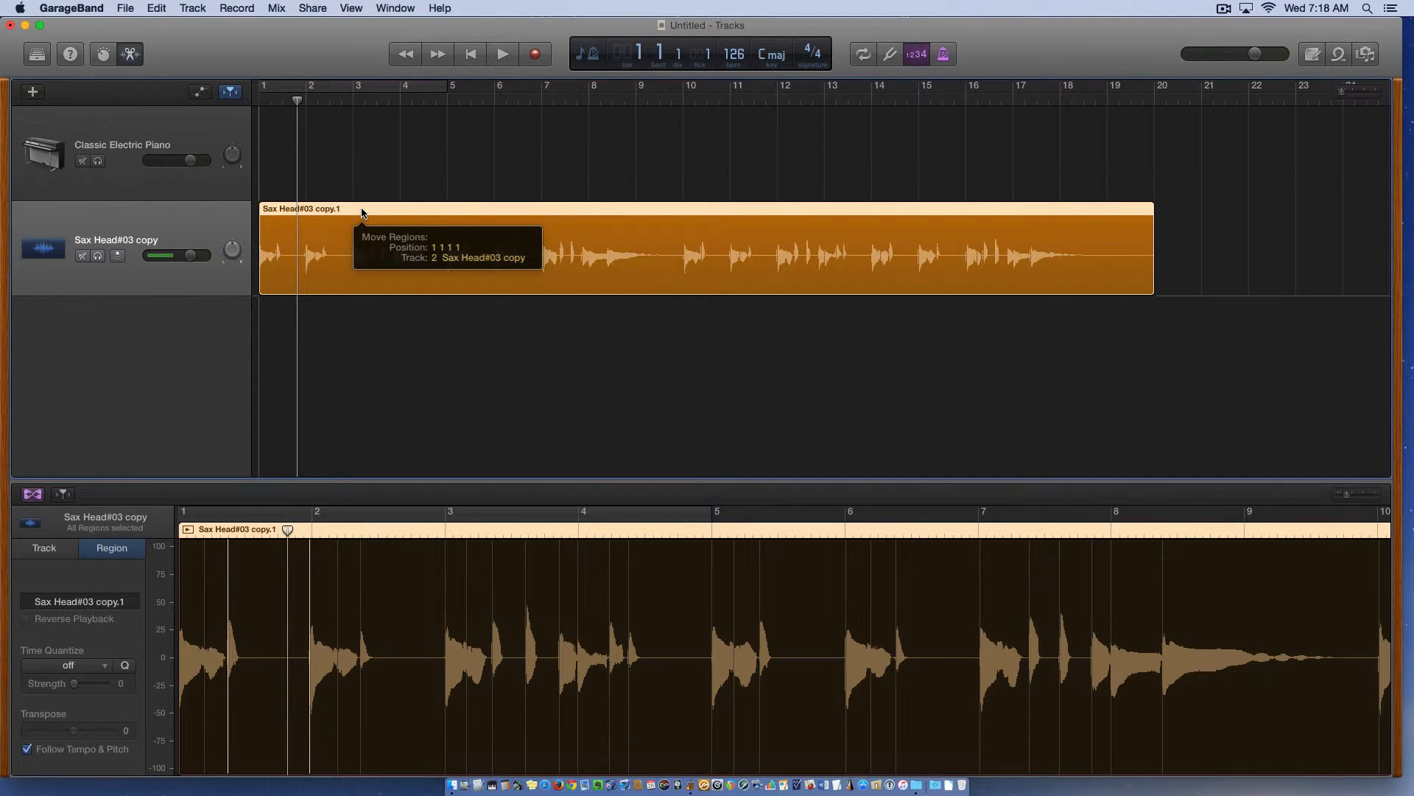
left_click_drag(362, 213, 363, 211)
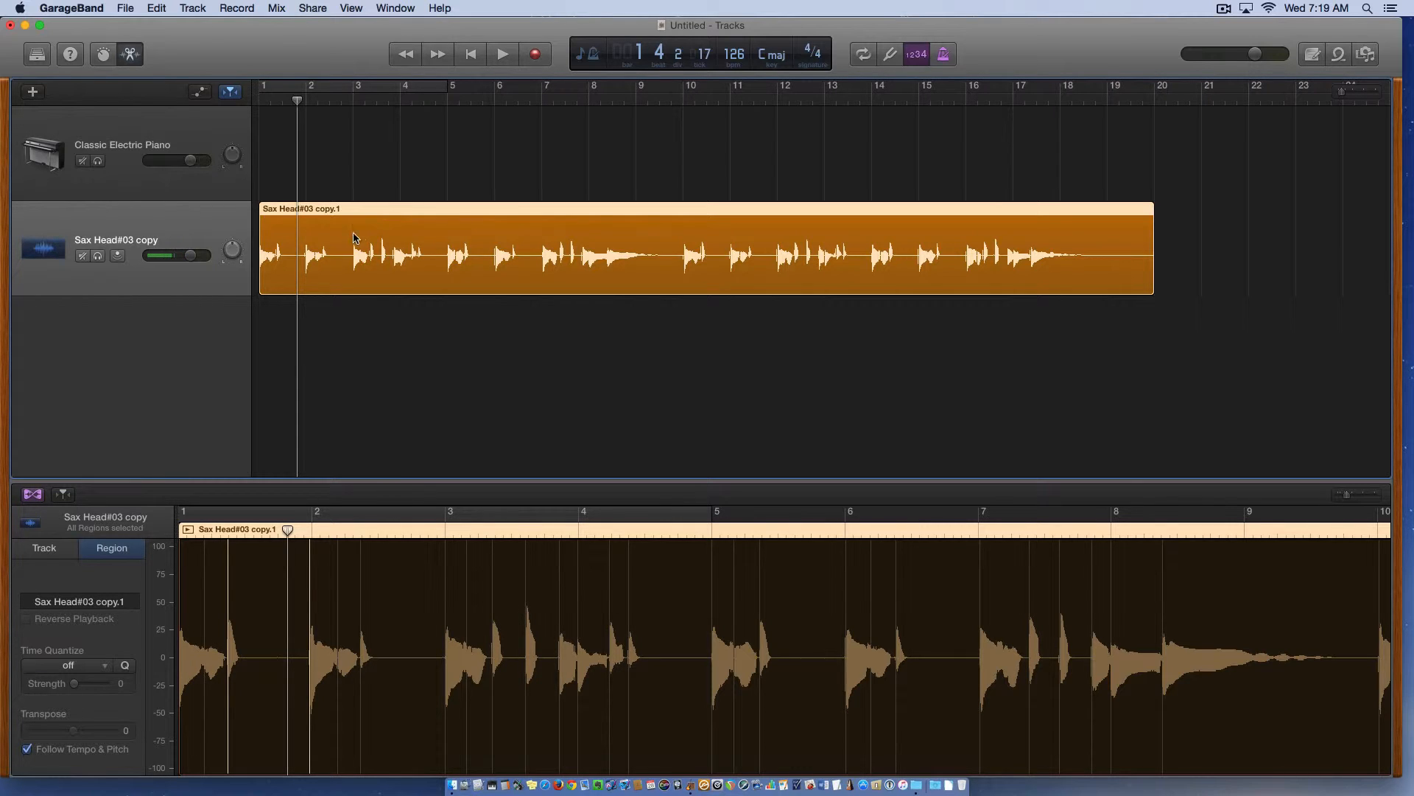
left_click(130, 56)
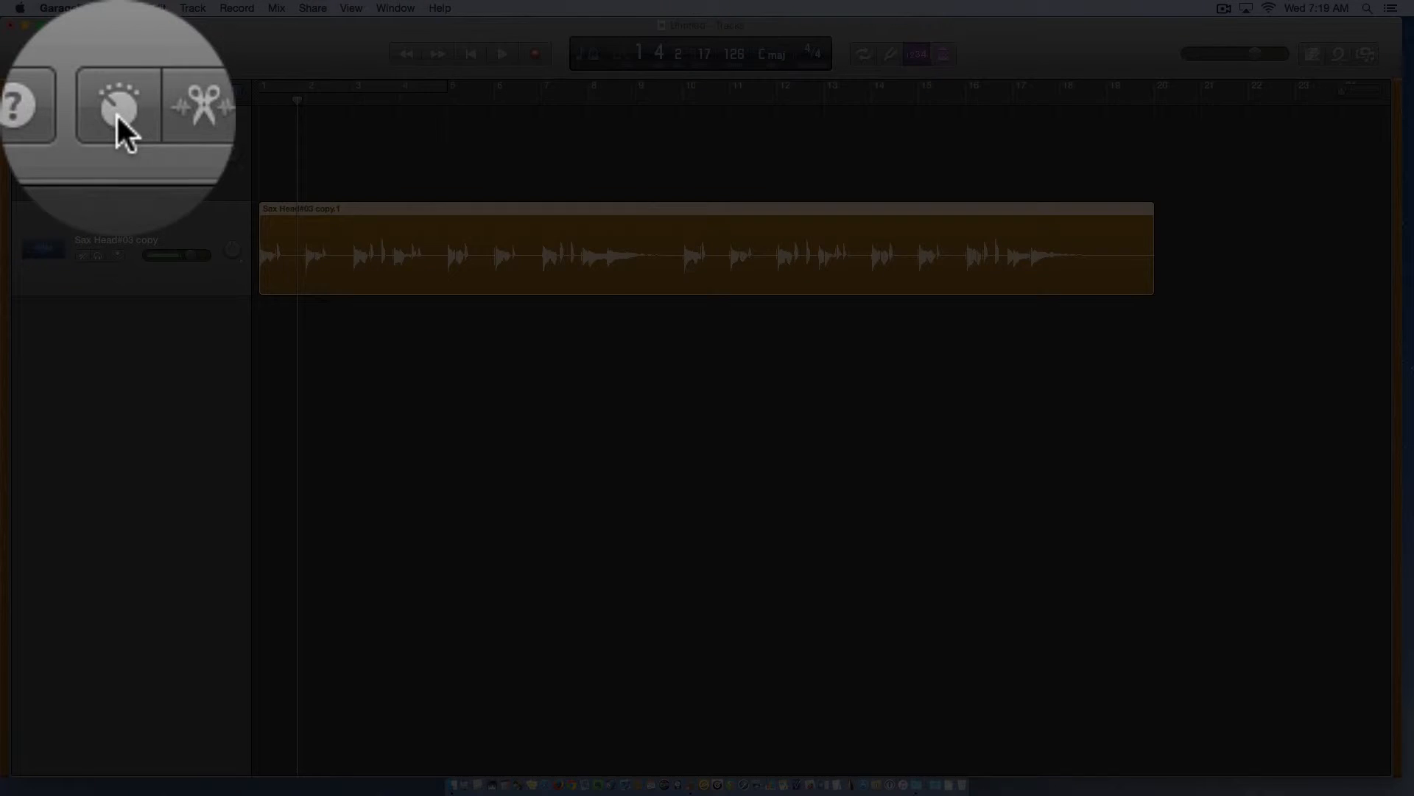
left_click(103, 56)
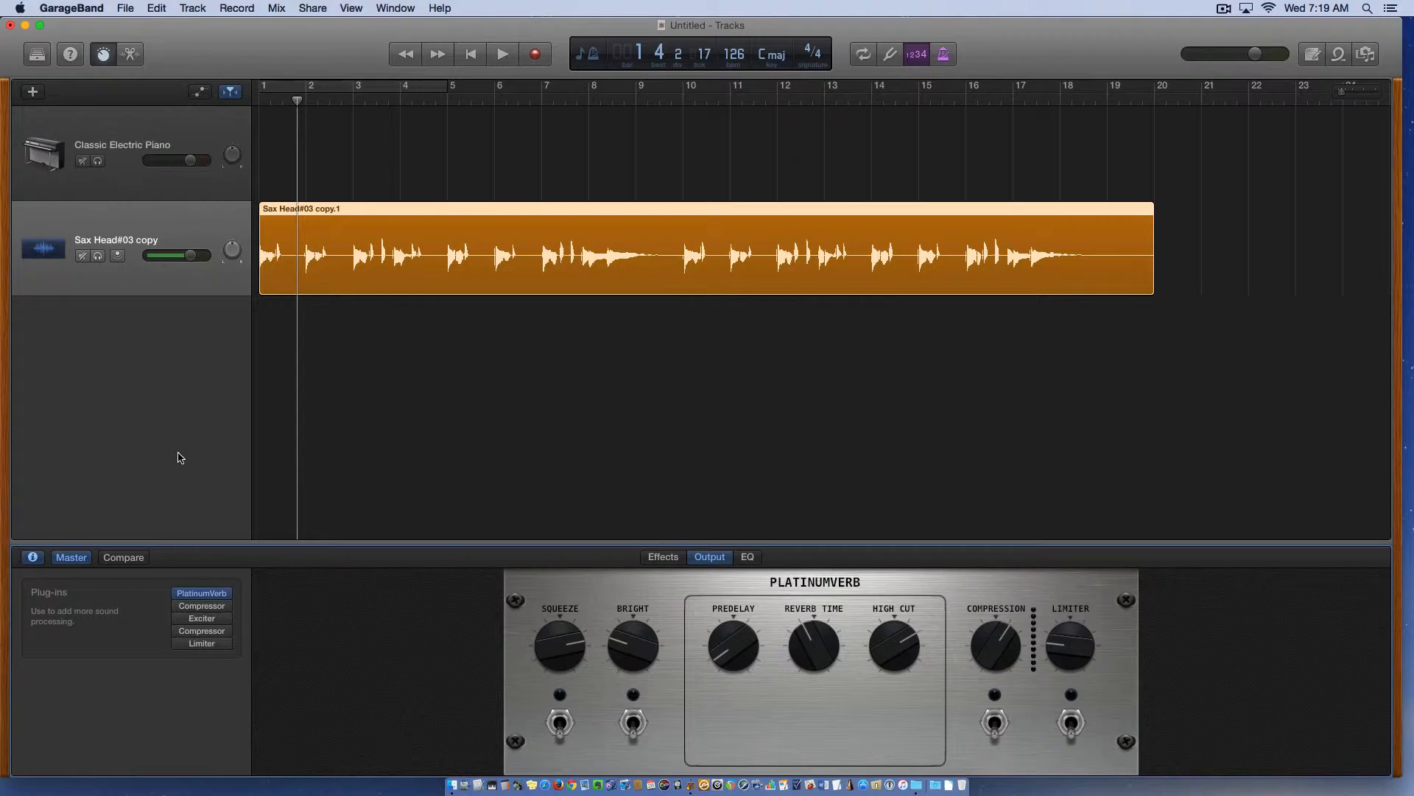
- Check in the Audio/MIDI preferences whether Audio Units effects are enabled, then close the preferences
left_click(83, 7)
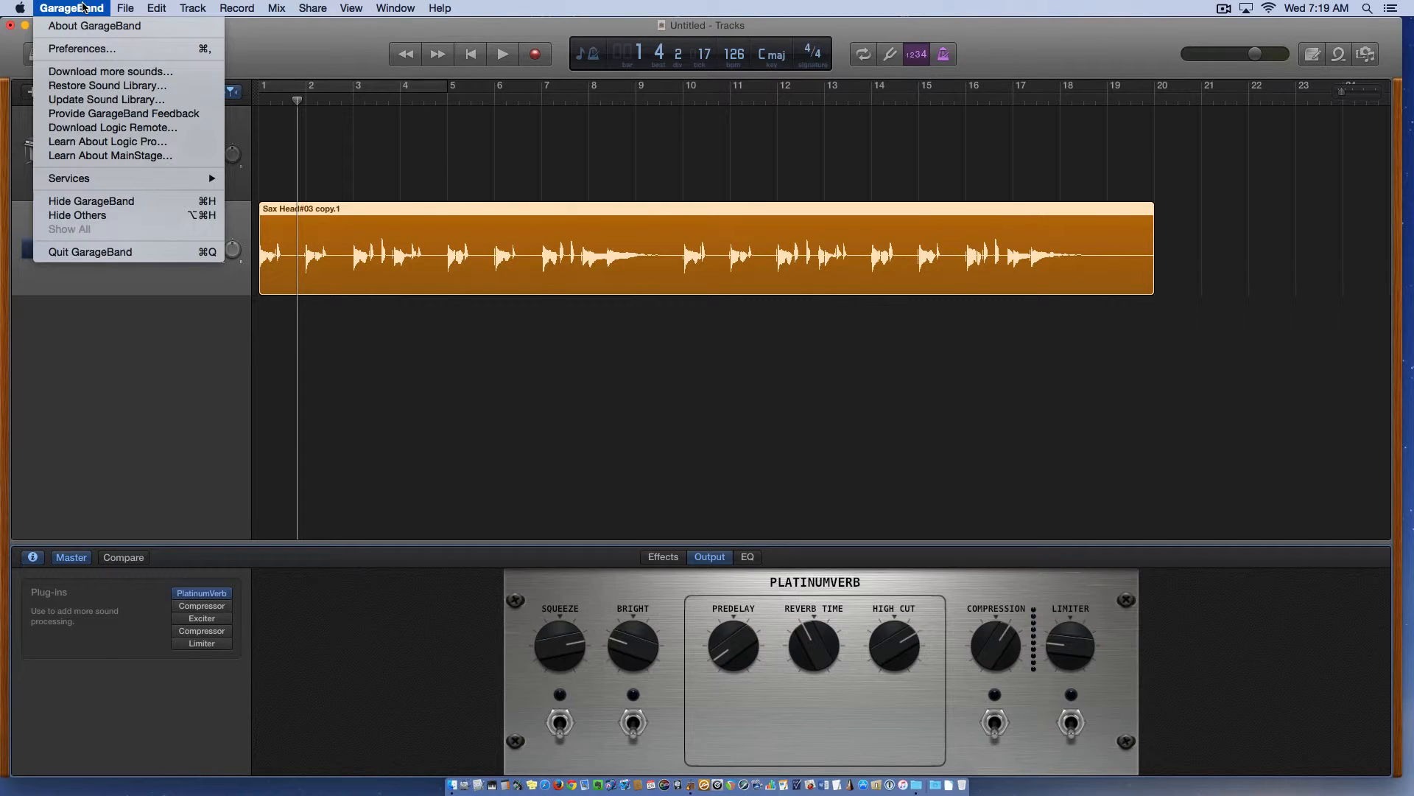
left_click(85, 48)
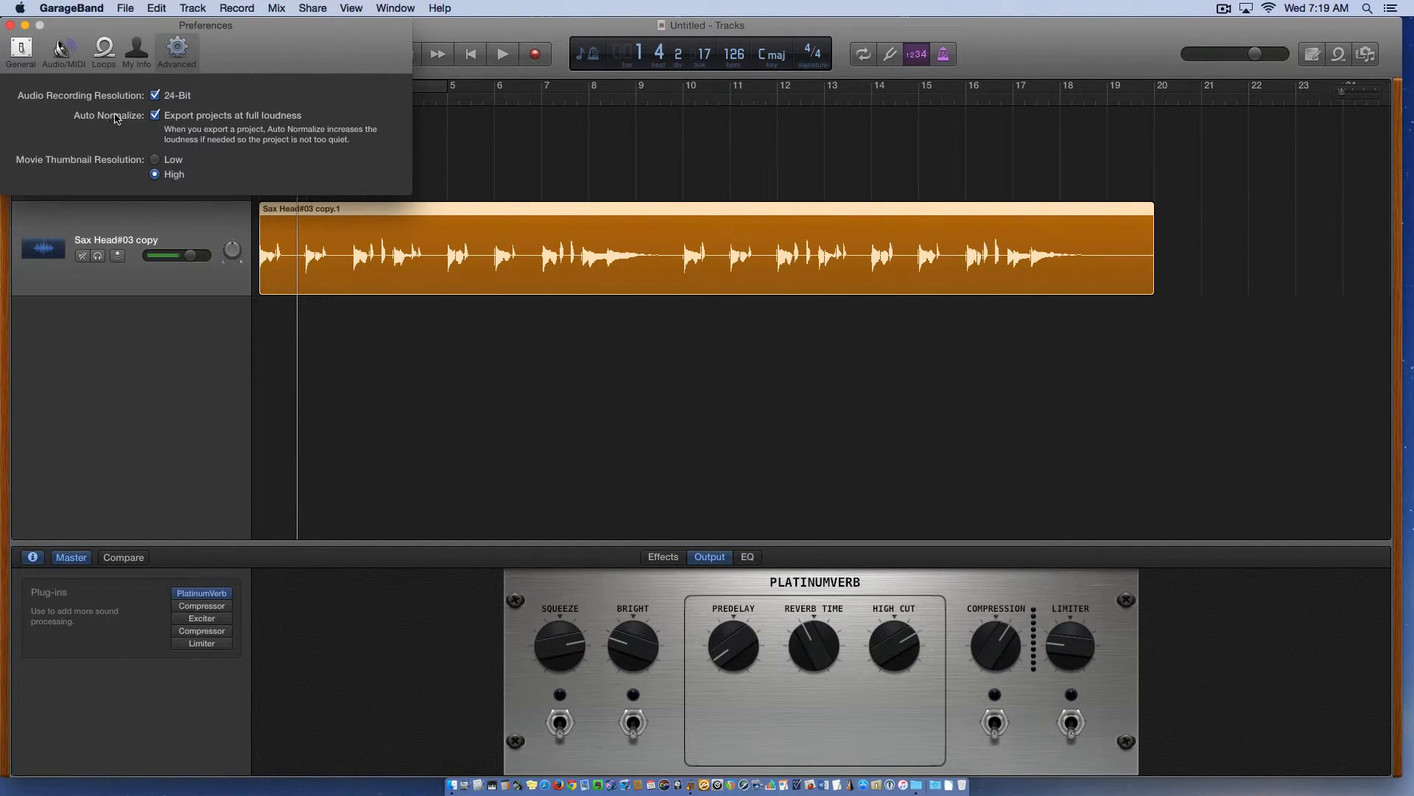
left_click(61, 50)
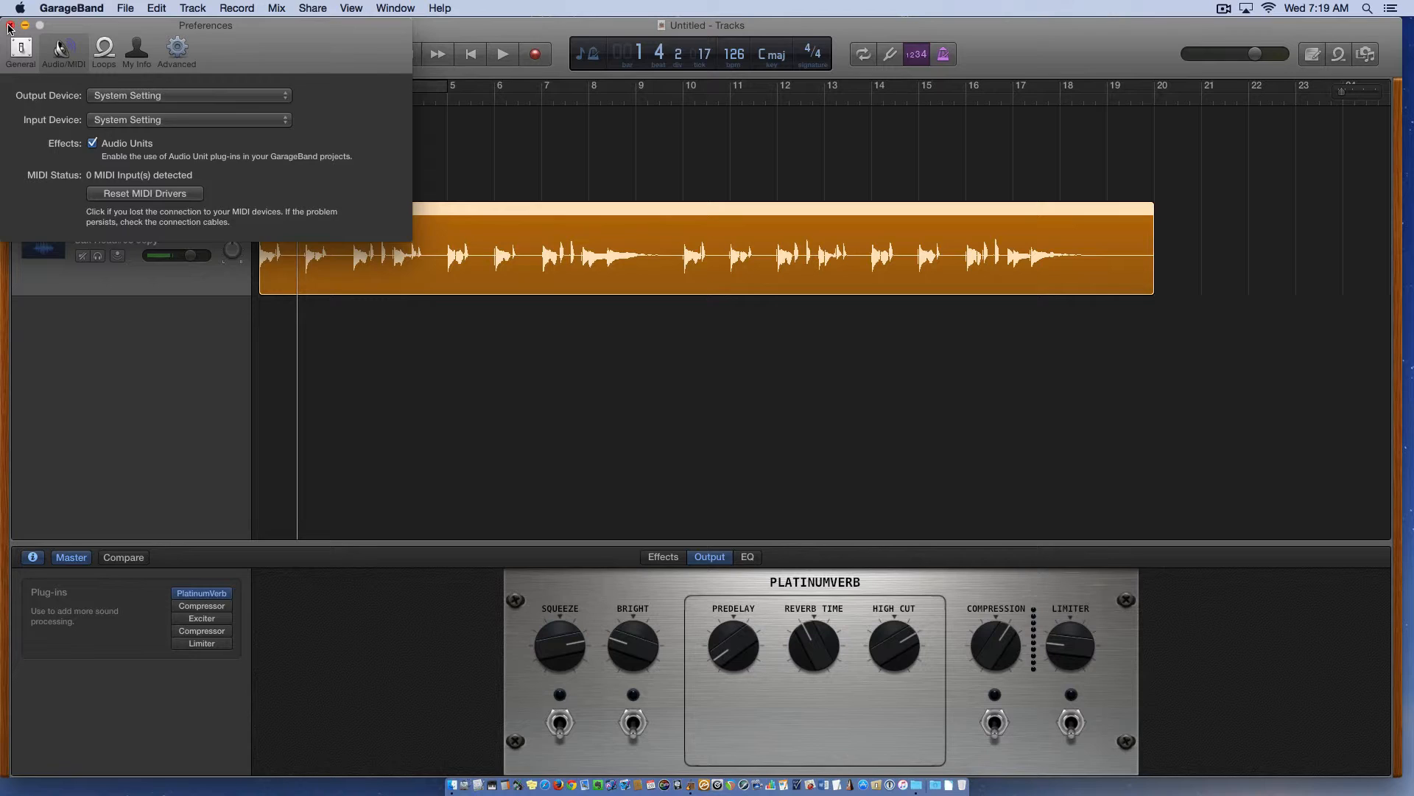
left_click(11, 26)
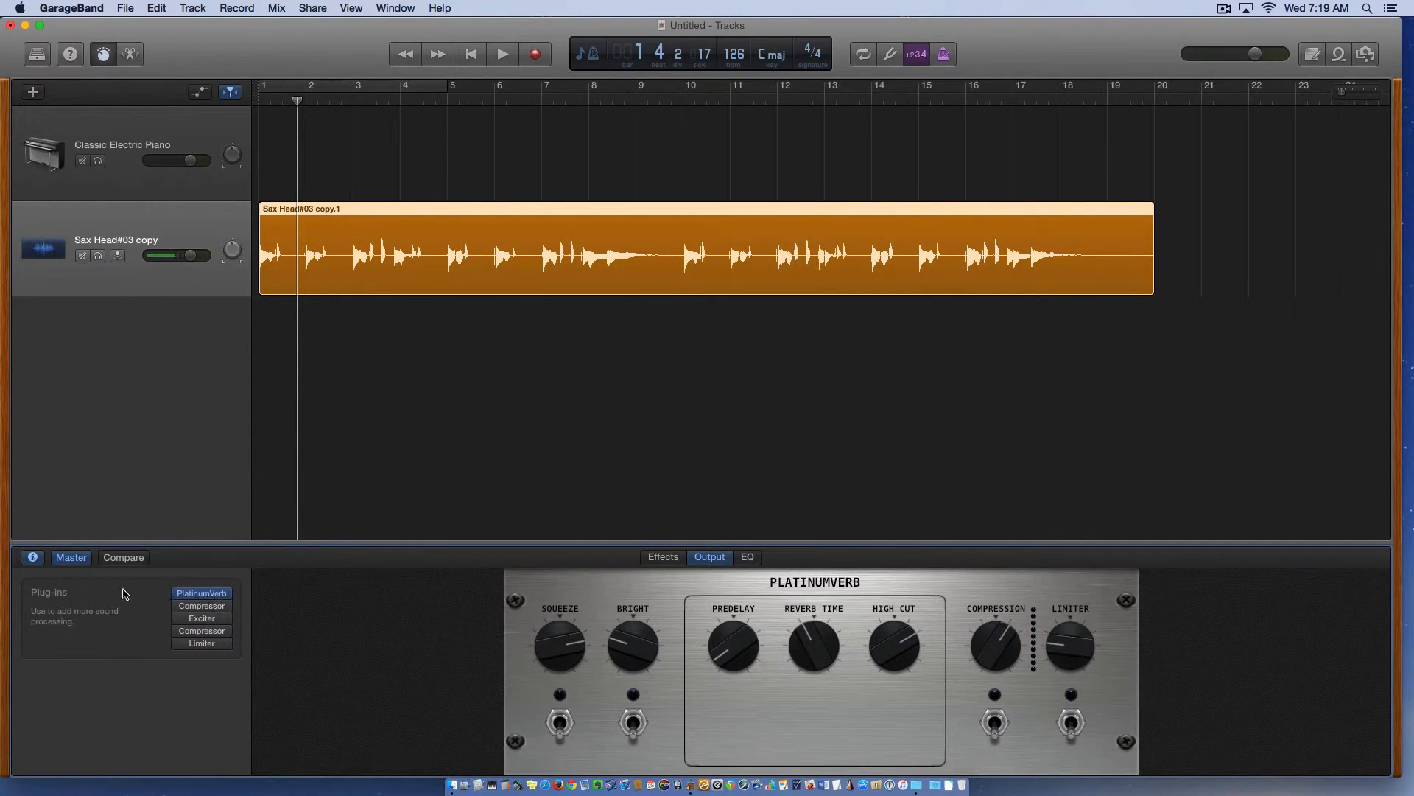
- Replace the PlatinumVerb plug-in on the master track with the Compressor from the Dynamics category
mouse_move(229, 595)
left_click(259, 533)
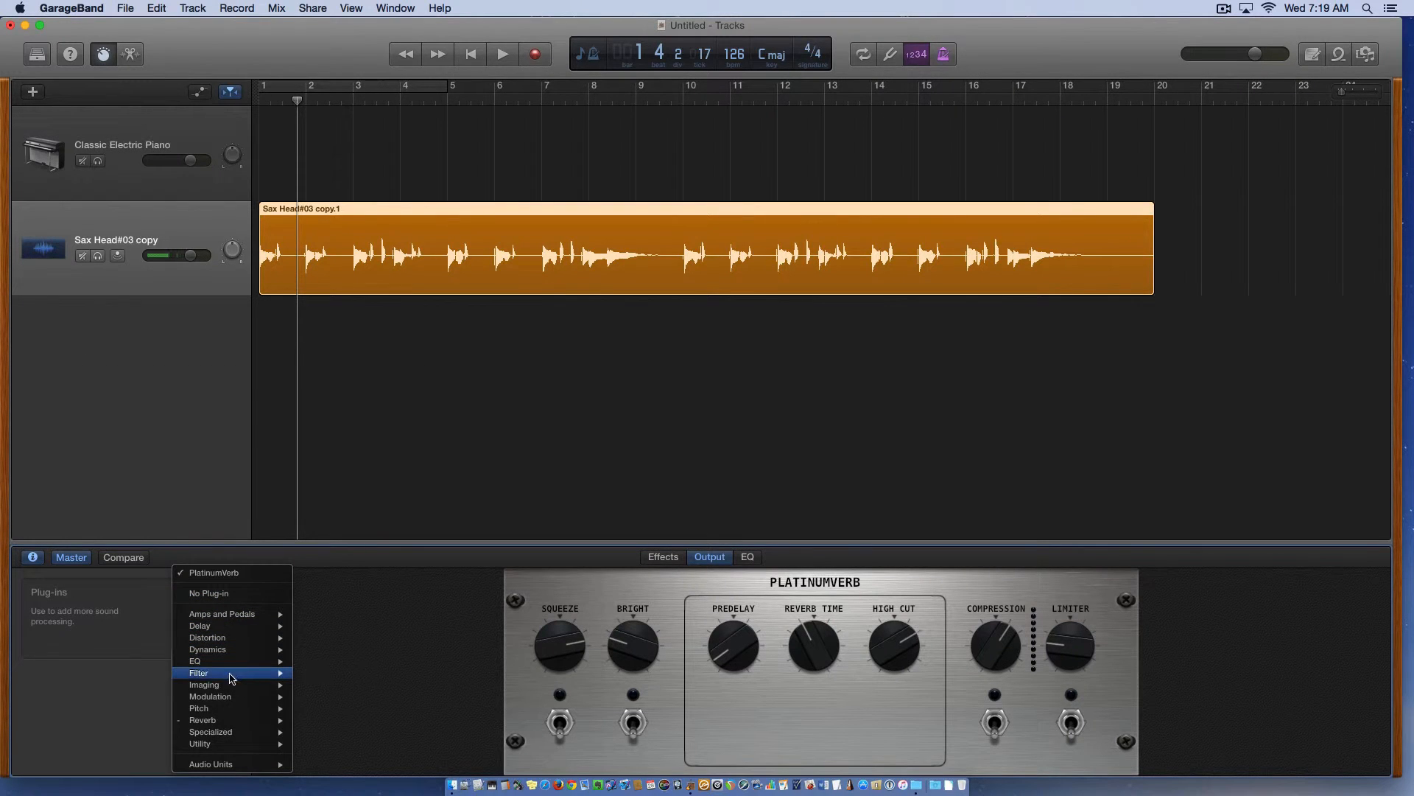
mouse_move(236, 768)
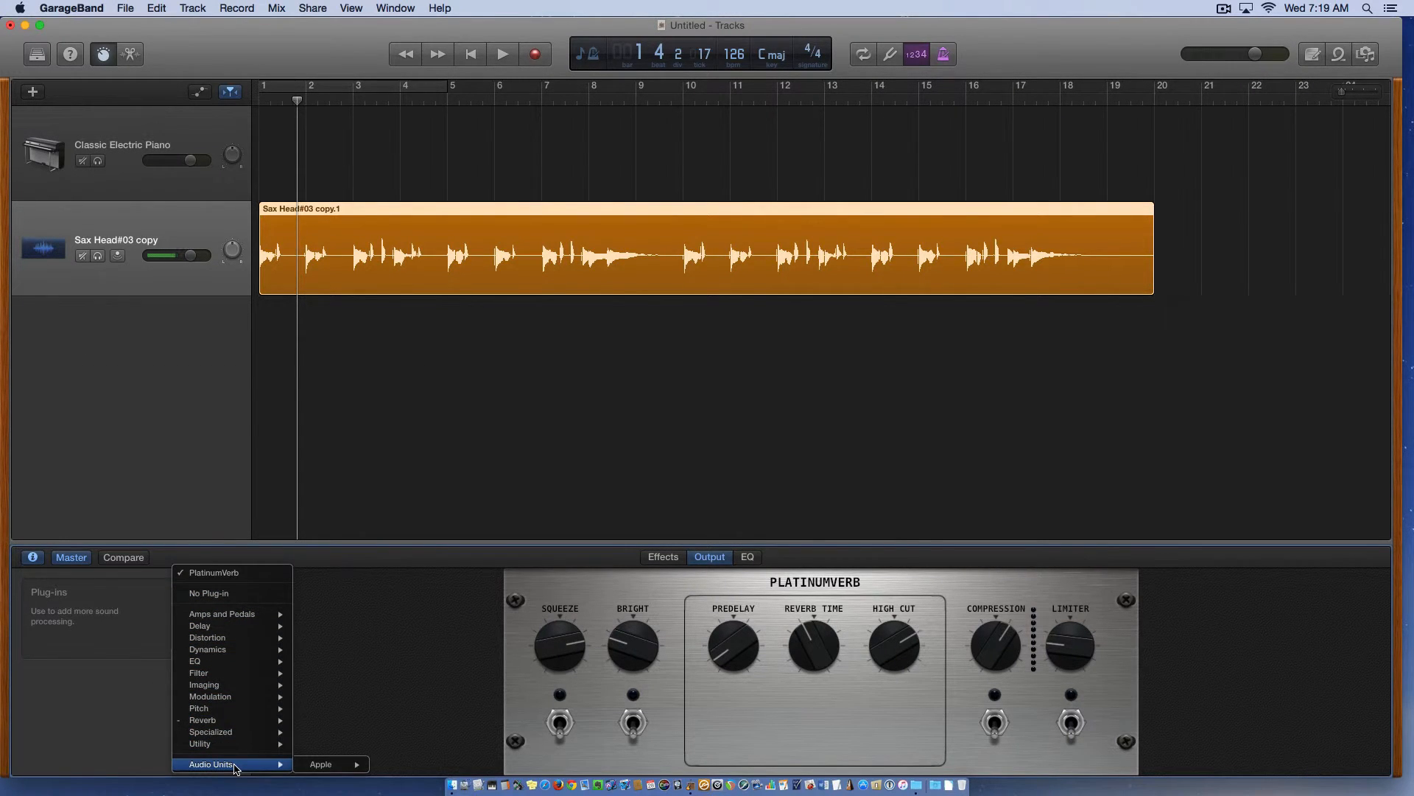
mouse_move(317, 765)
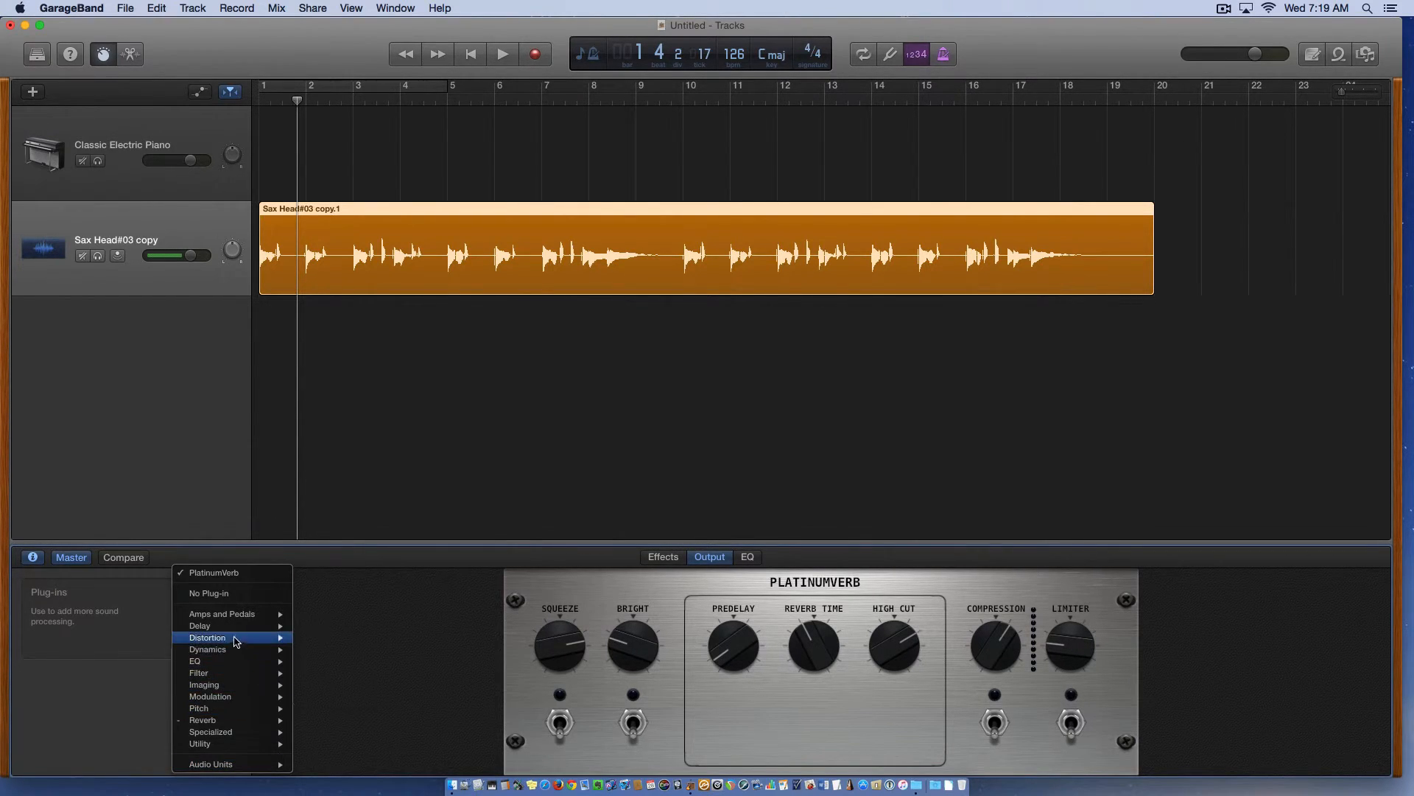
mouse_move(233, 639)
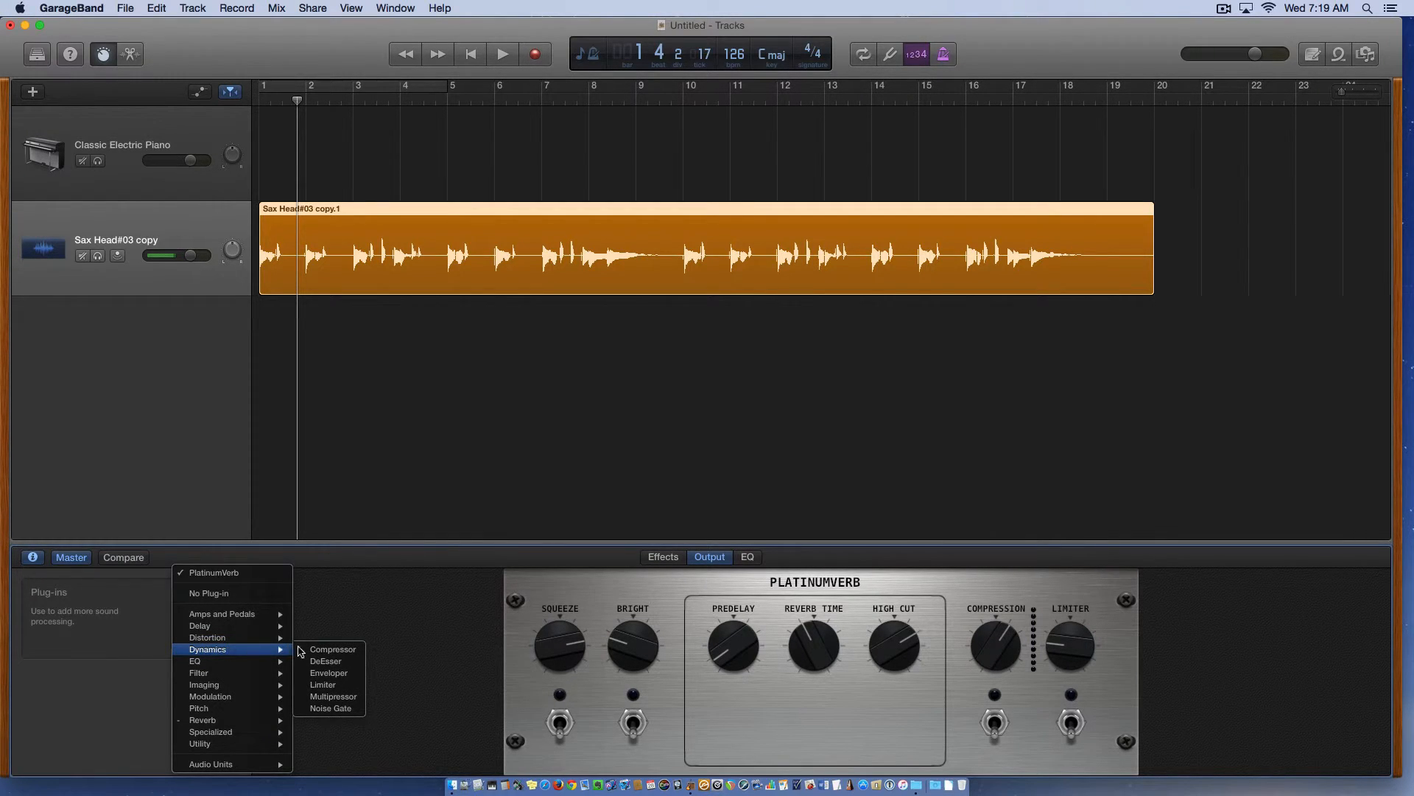
left_click(332, 649)
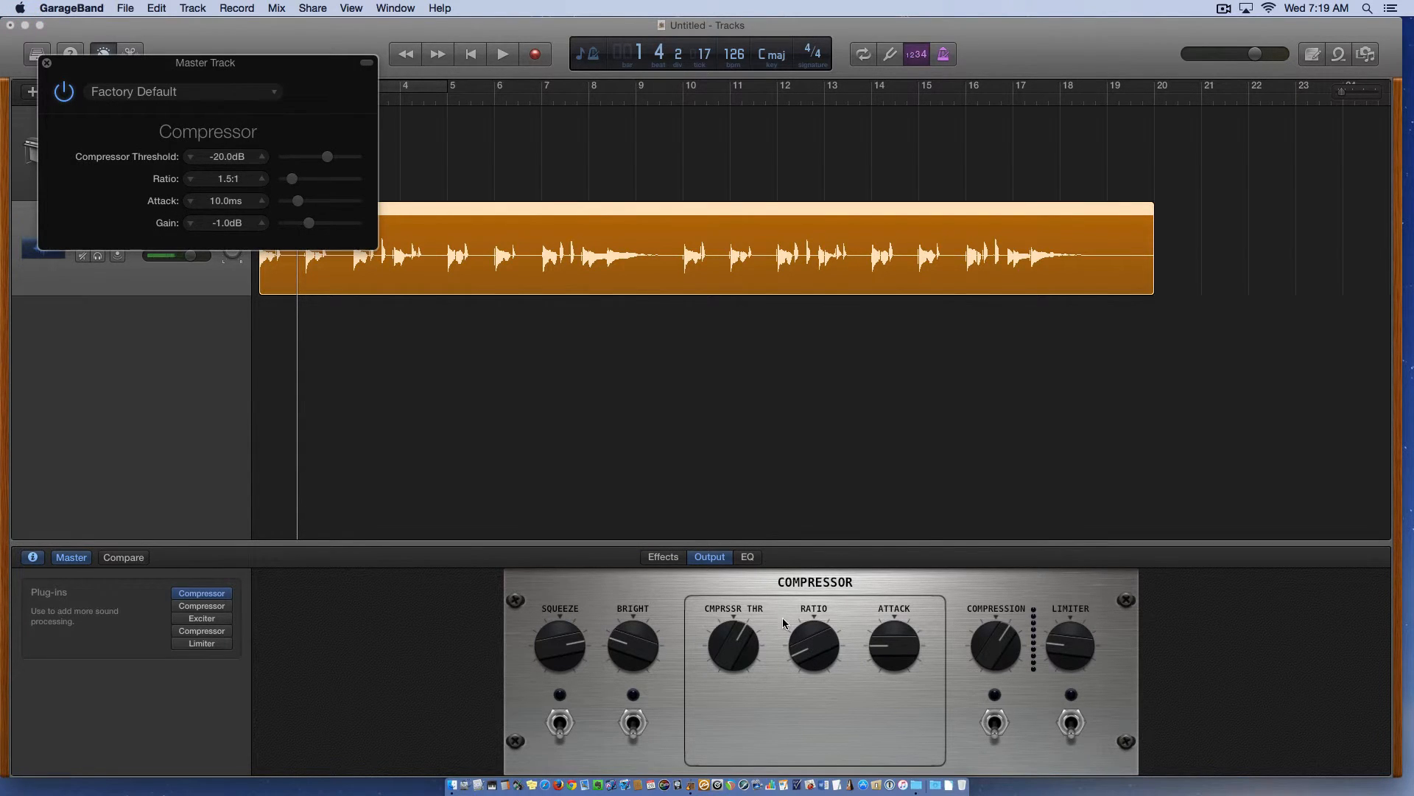
- Raise the master Compressor's gain to 14.5 dB while auditioning the sax, then close the plug-in window
left_click_drag(314, 60, 630, 323)
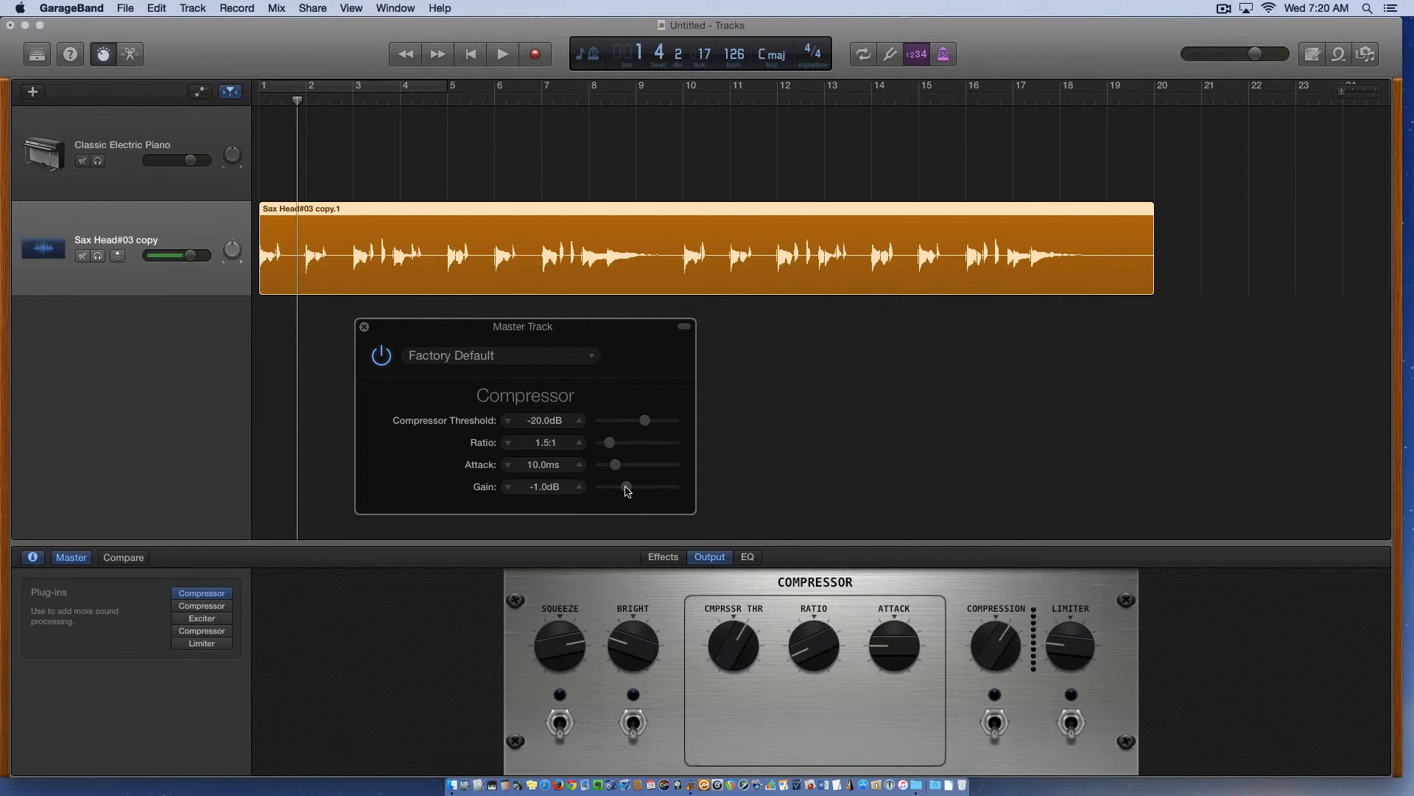
left_click_drag(626, 490, 647, 489)
key("space")
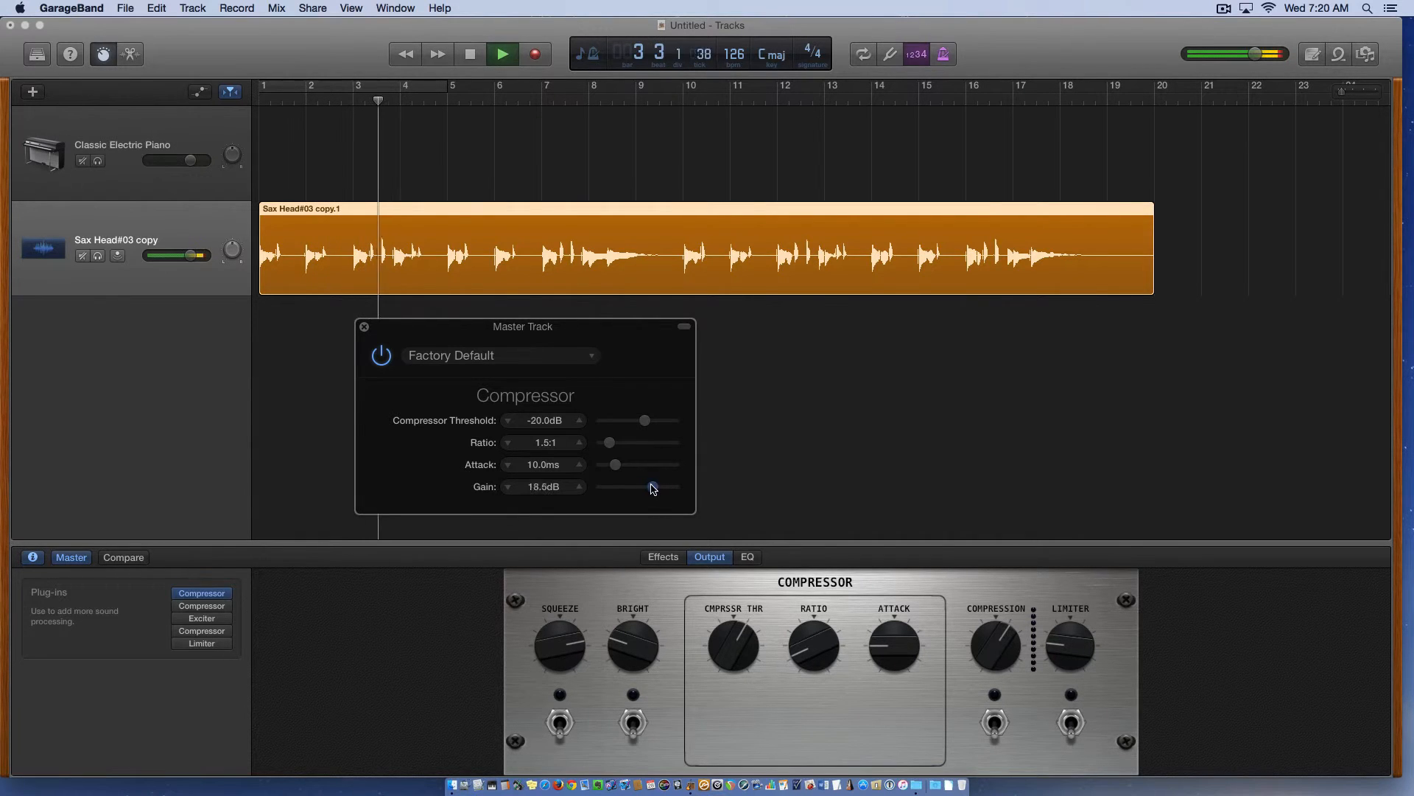
key("space")
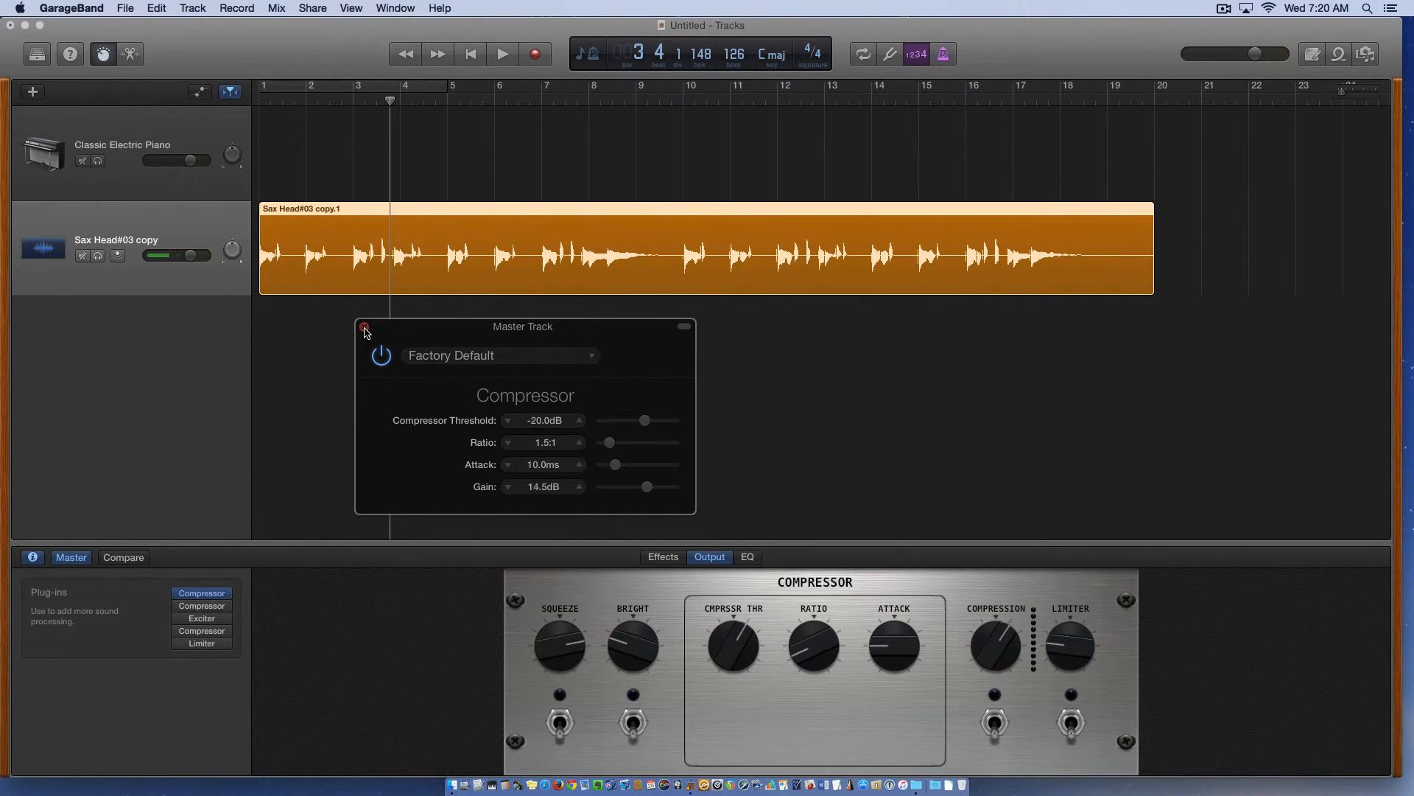
left_click(364, 326)
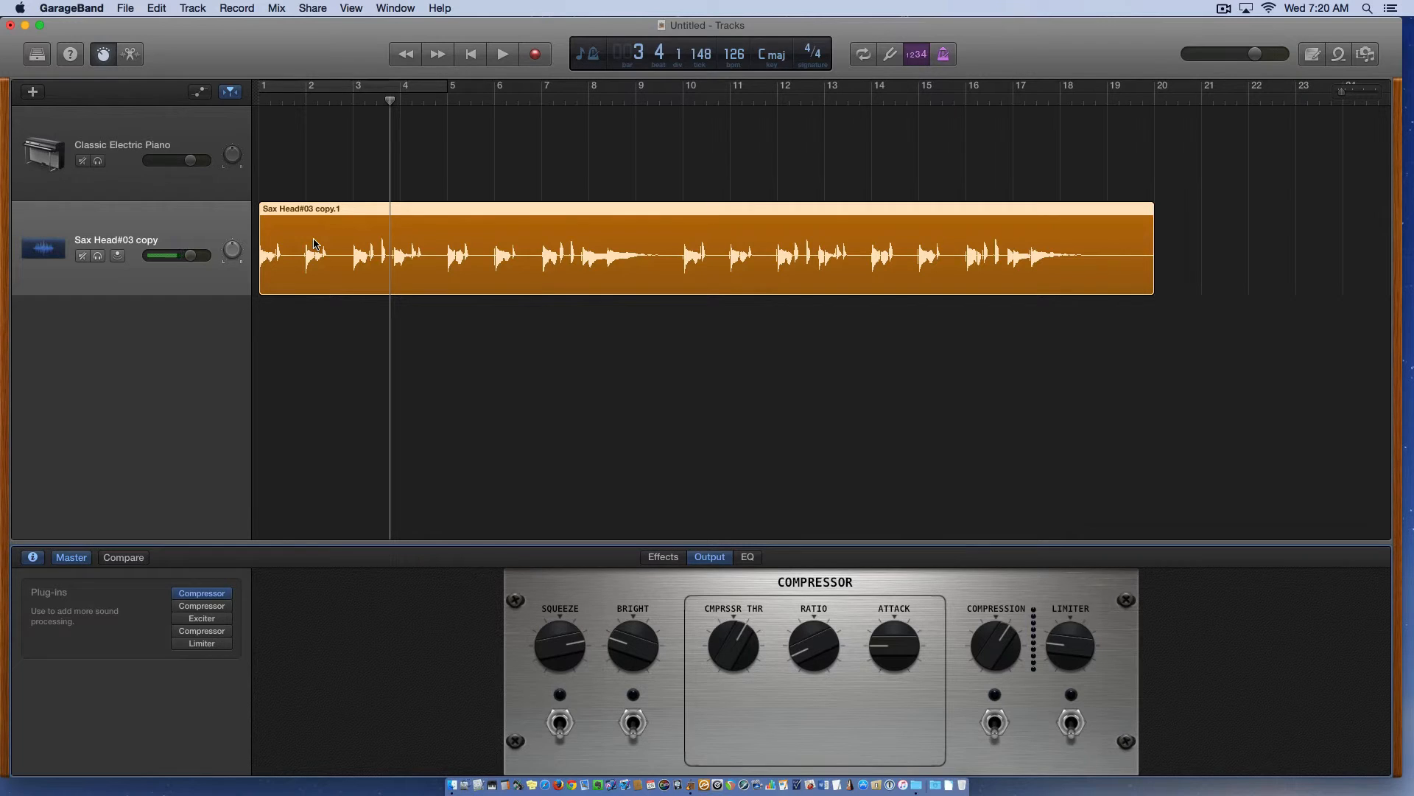
- Show the volume automation on the tracks and look over the available automation commands
key("a")
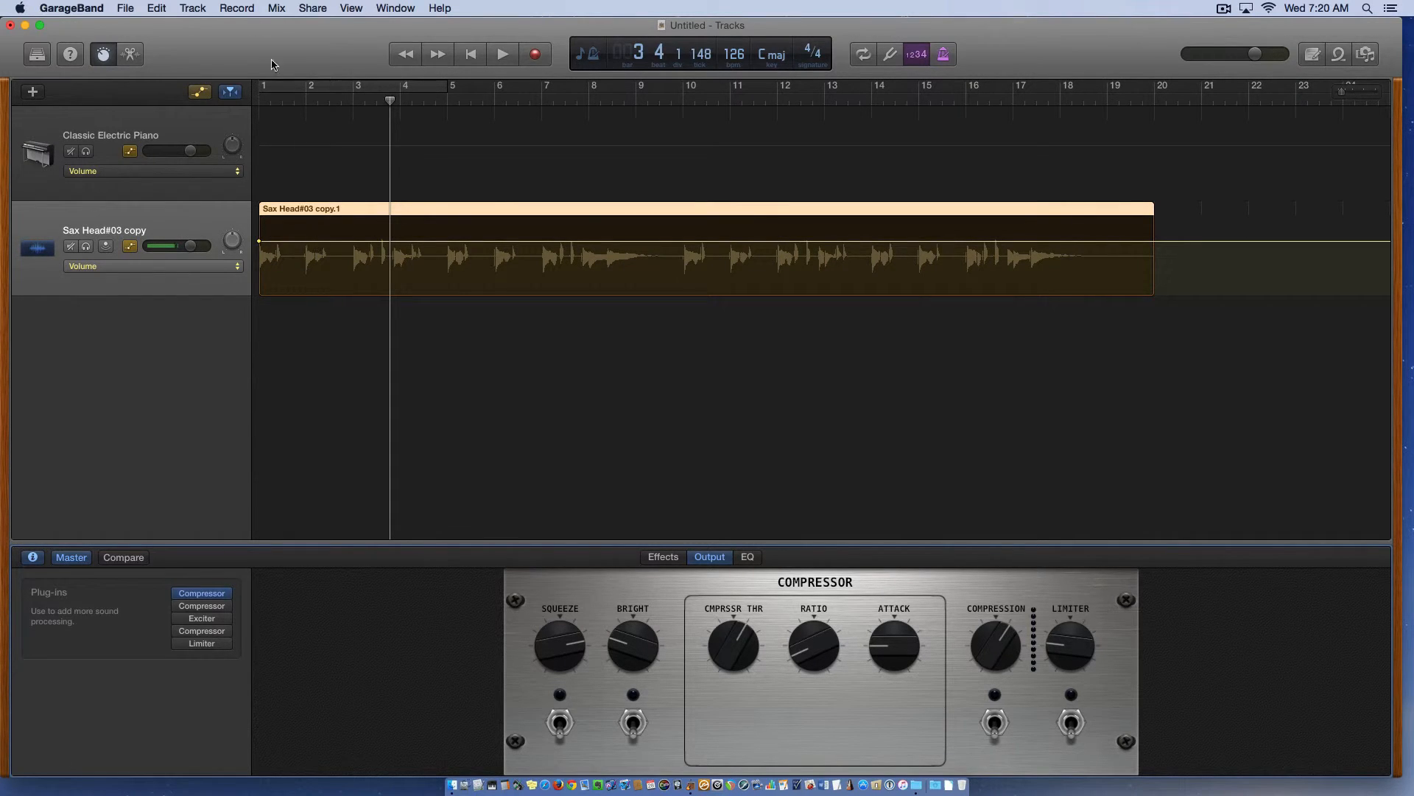
left_click(277, 9)
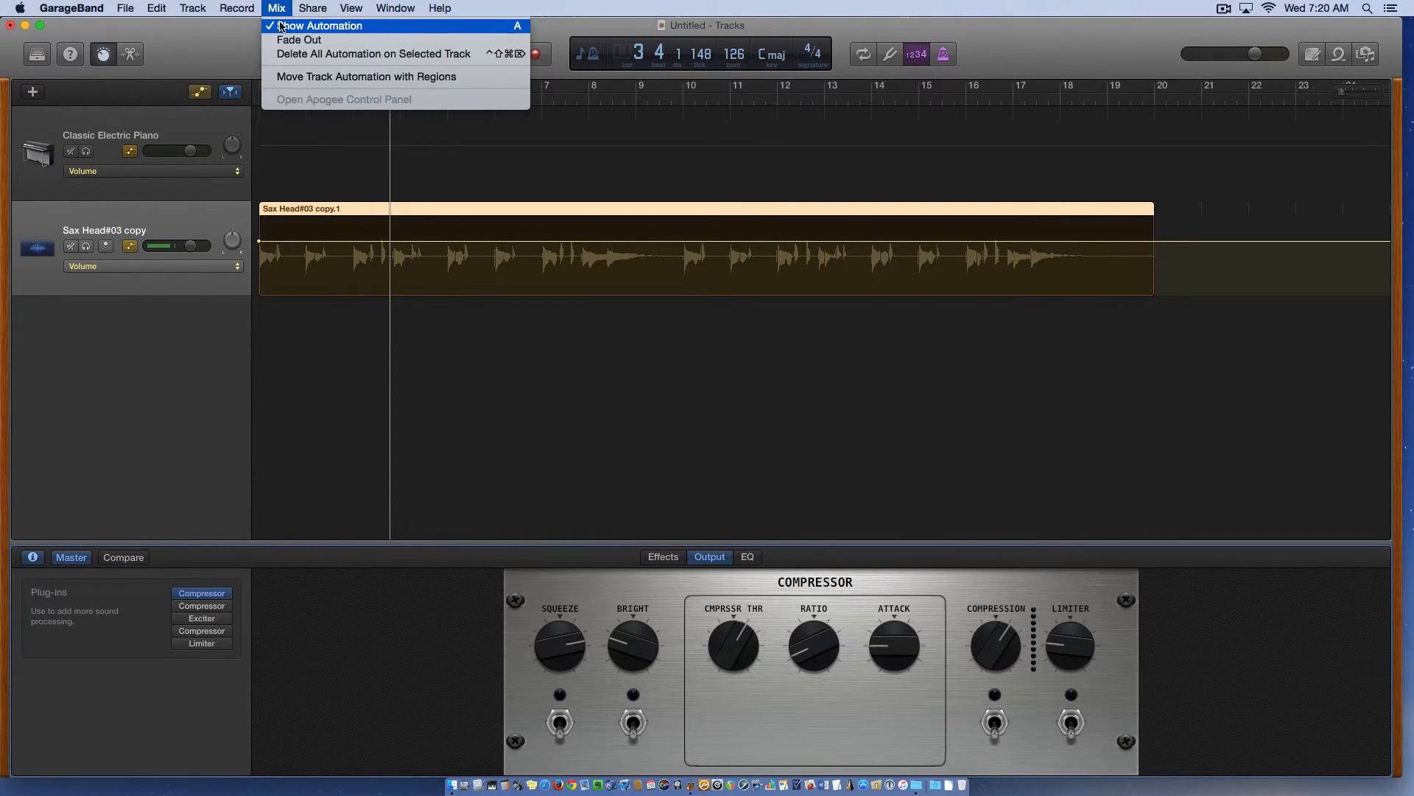
left_click(295, 401)
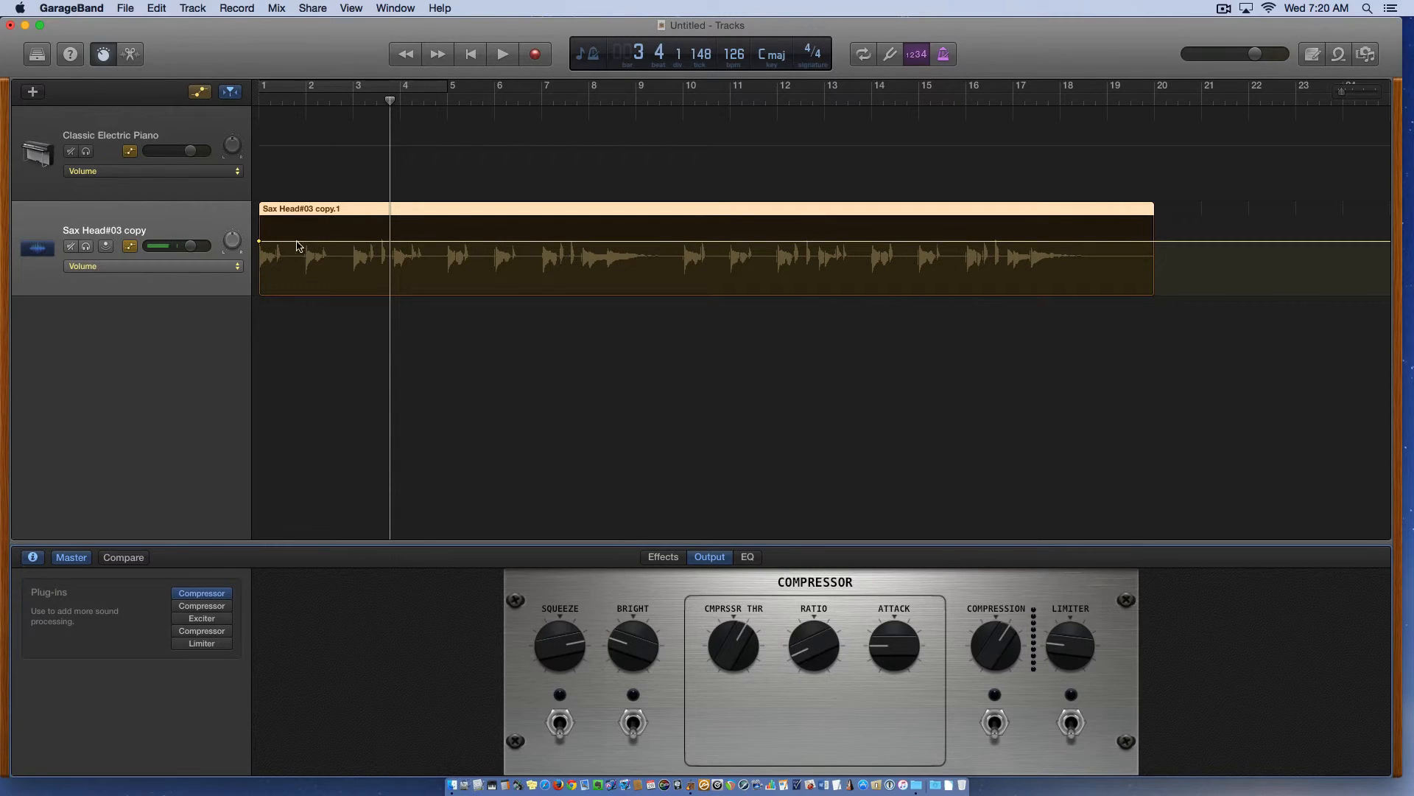
- Add four volume automation points to the sax track between about bars 2.7 and 4.7 and lower the inner two
left_click(349, 241)
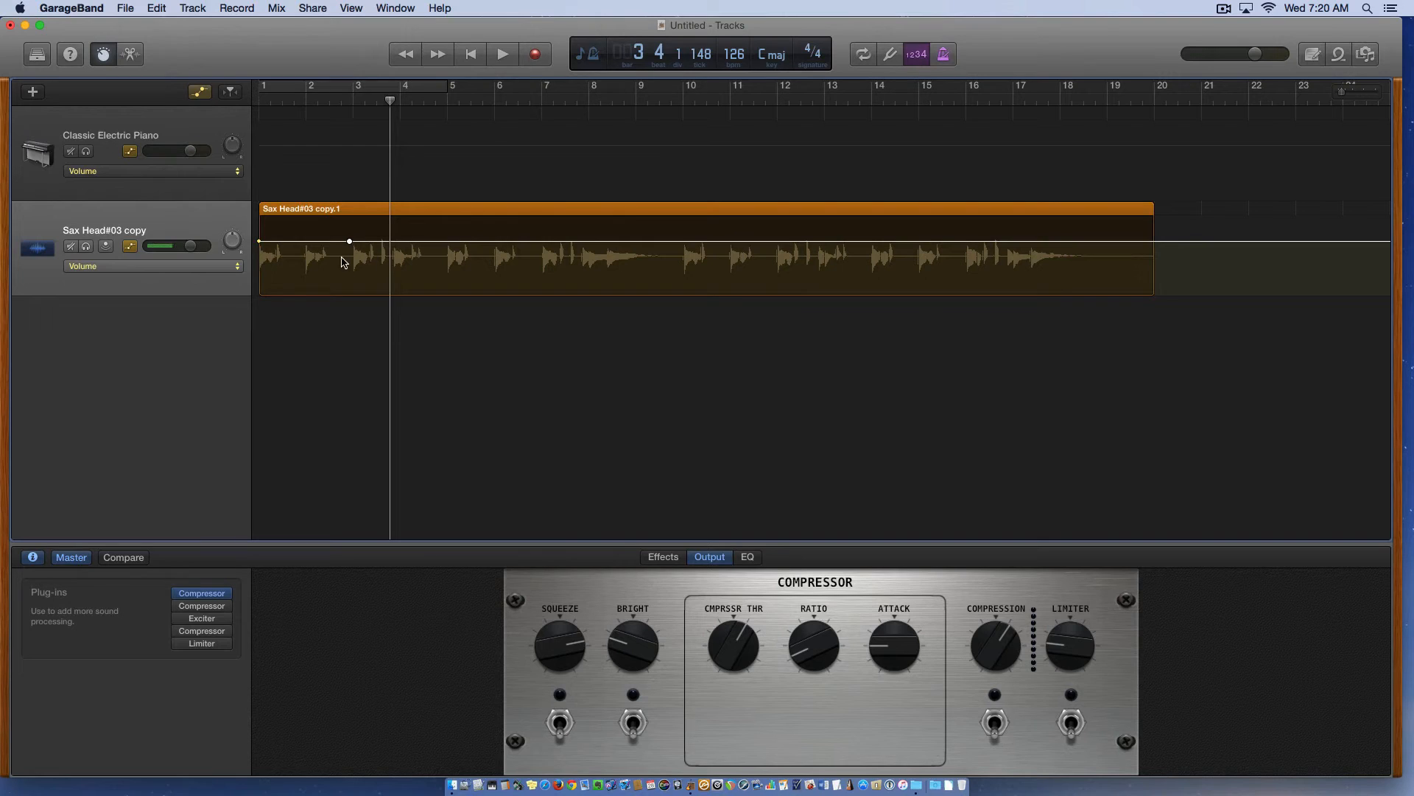
left_click(426, 240)
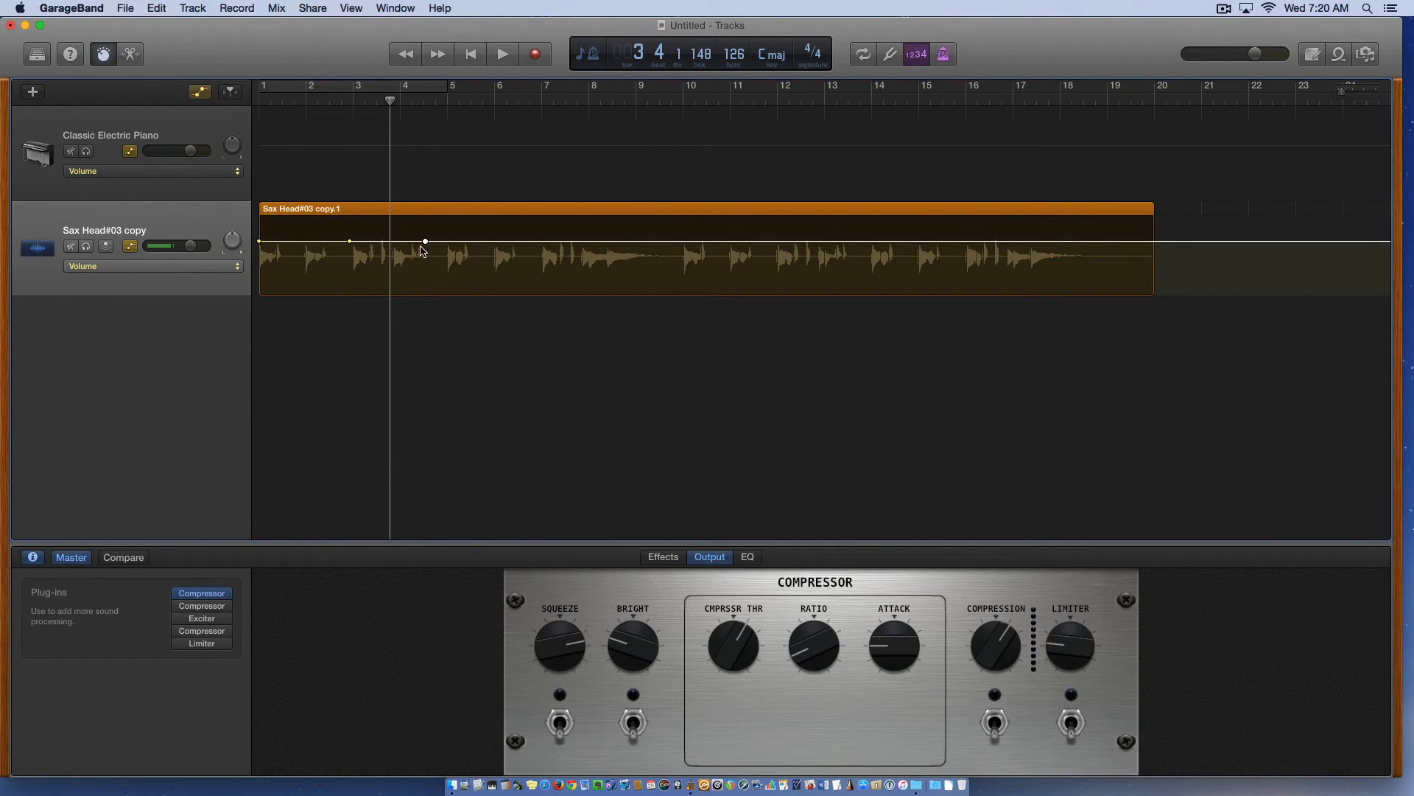
left_click(340, 241)
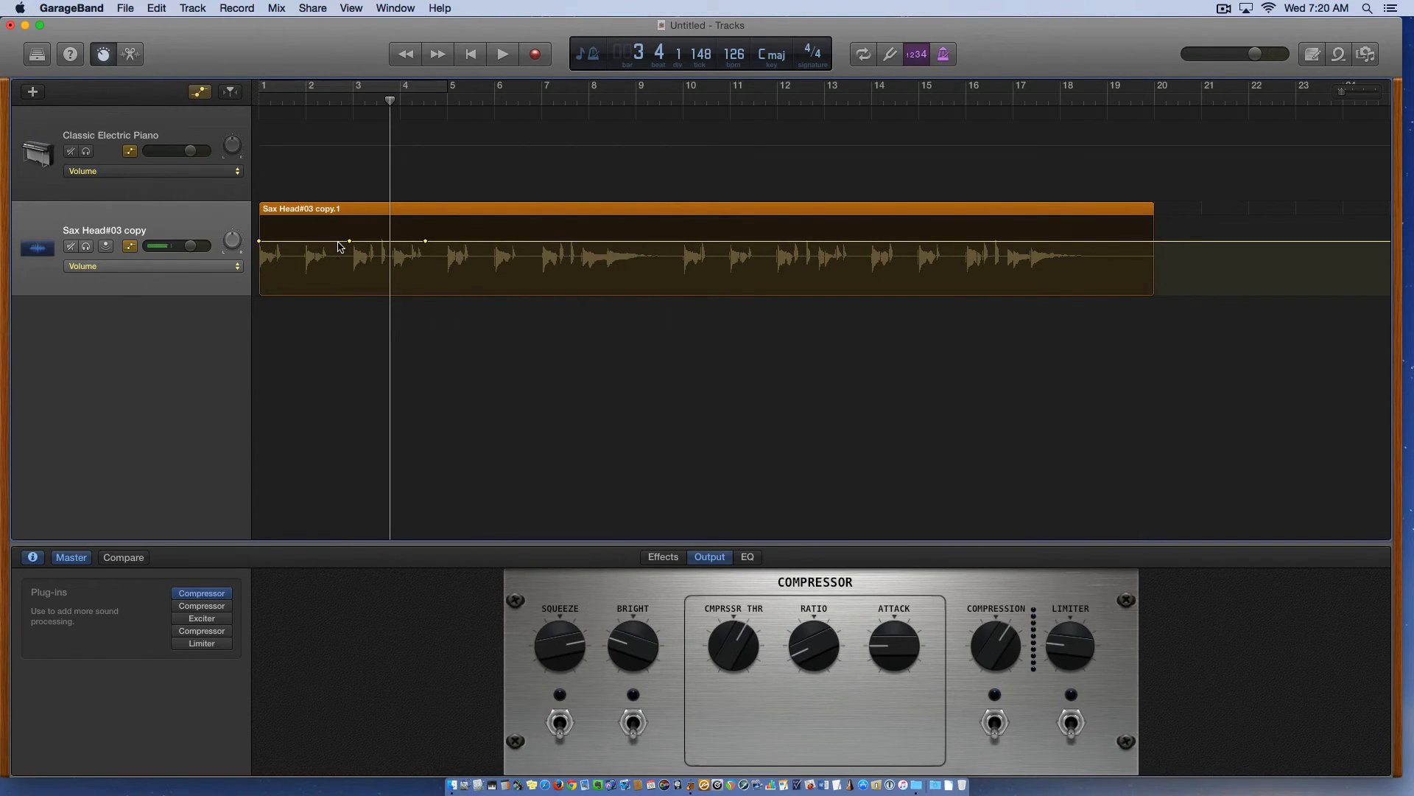
left_click(339, 241)
left_click(436, 241)
left_click(435, 241)
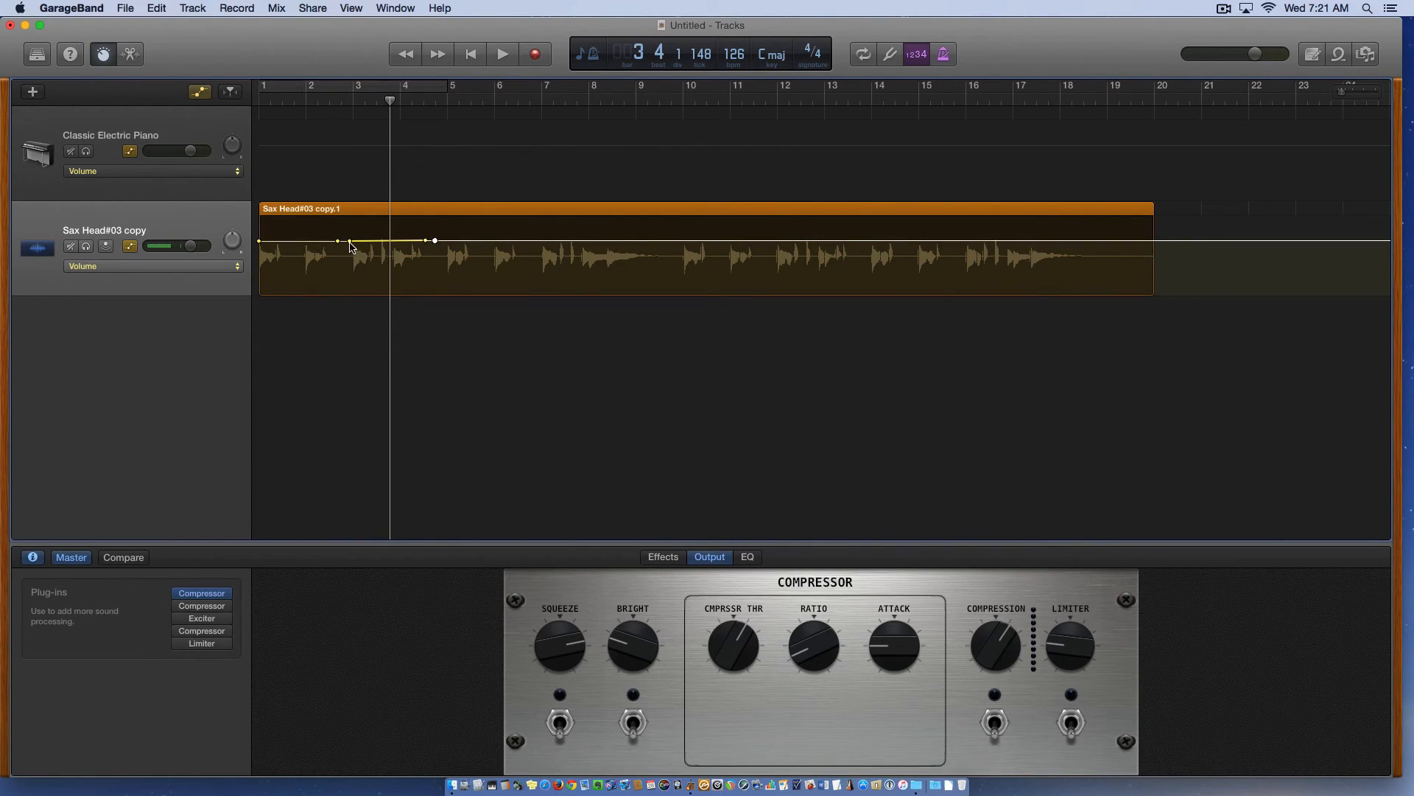
left_click_drag(349, 241, 427, 269)
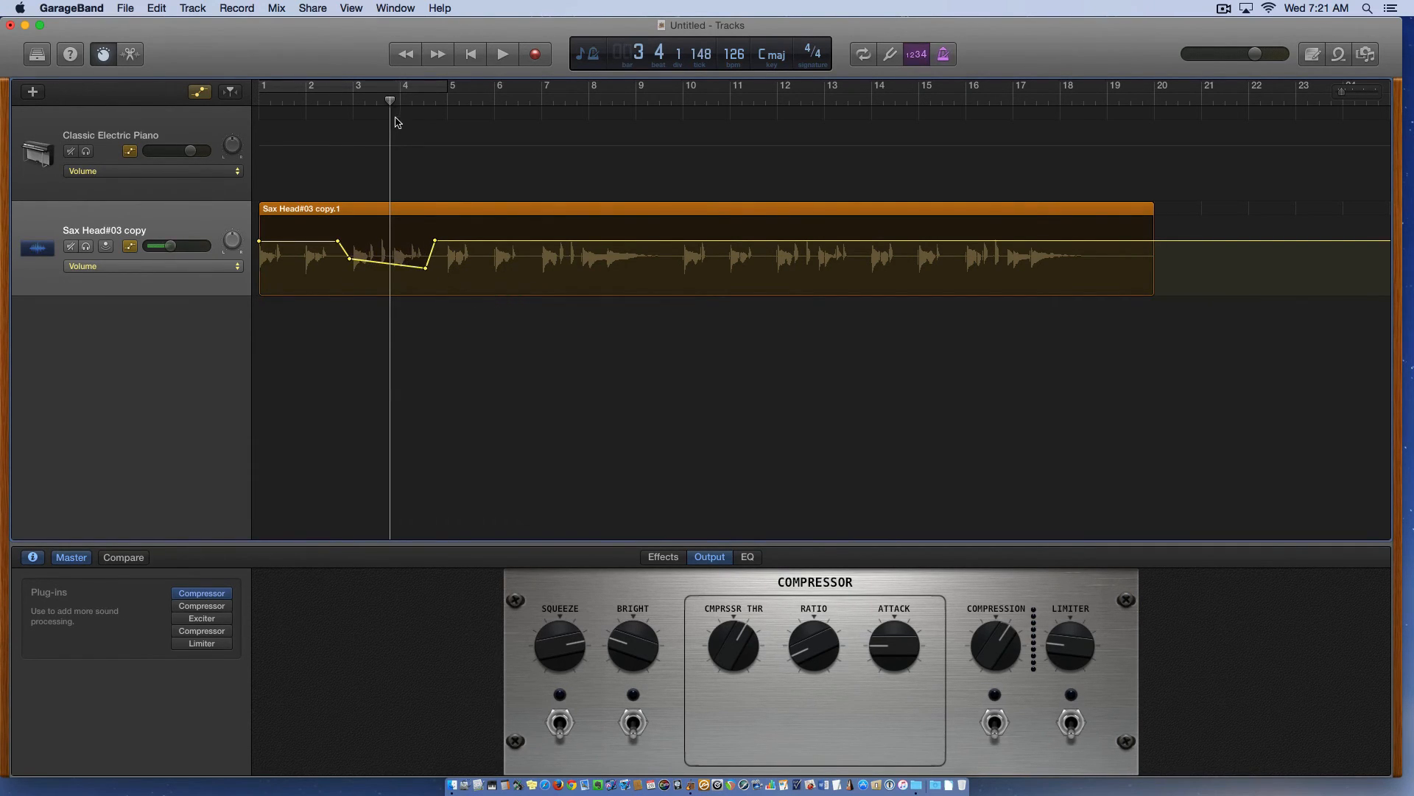
- Move the playhead back to bar 1, beat 3 and play through the volume dip on the sax track
left_click_drag(389, 100, 283, 117)
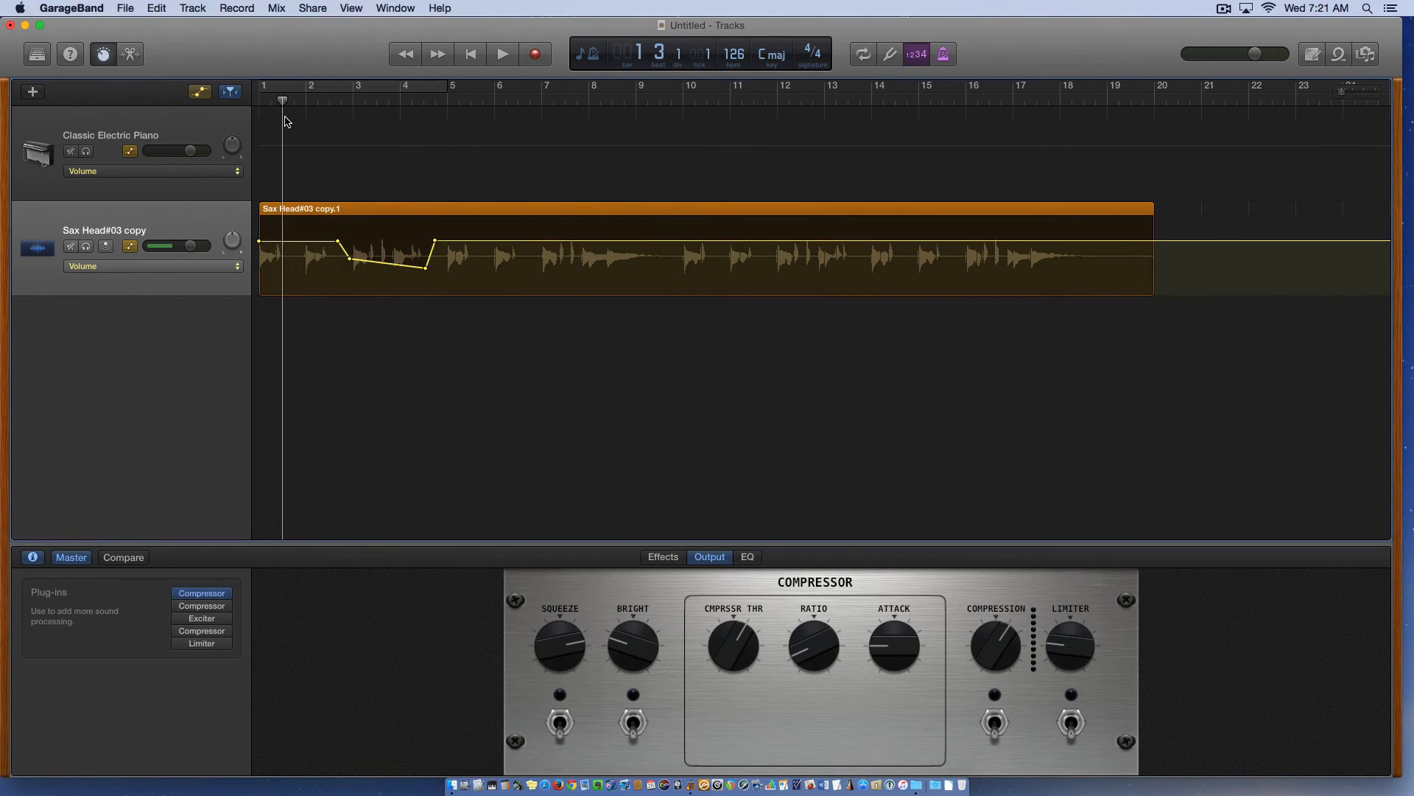
key("space")
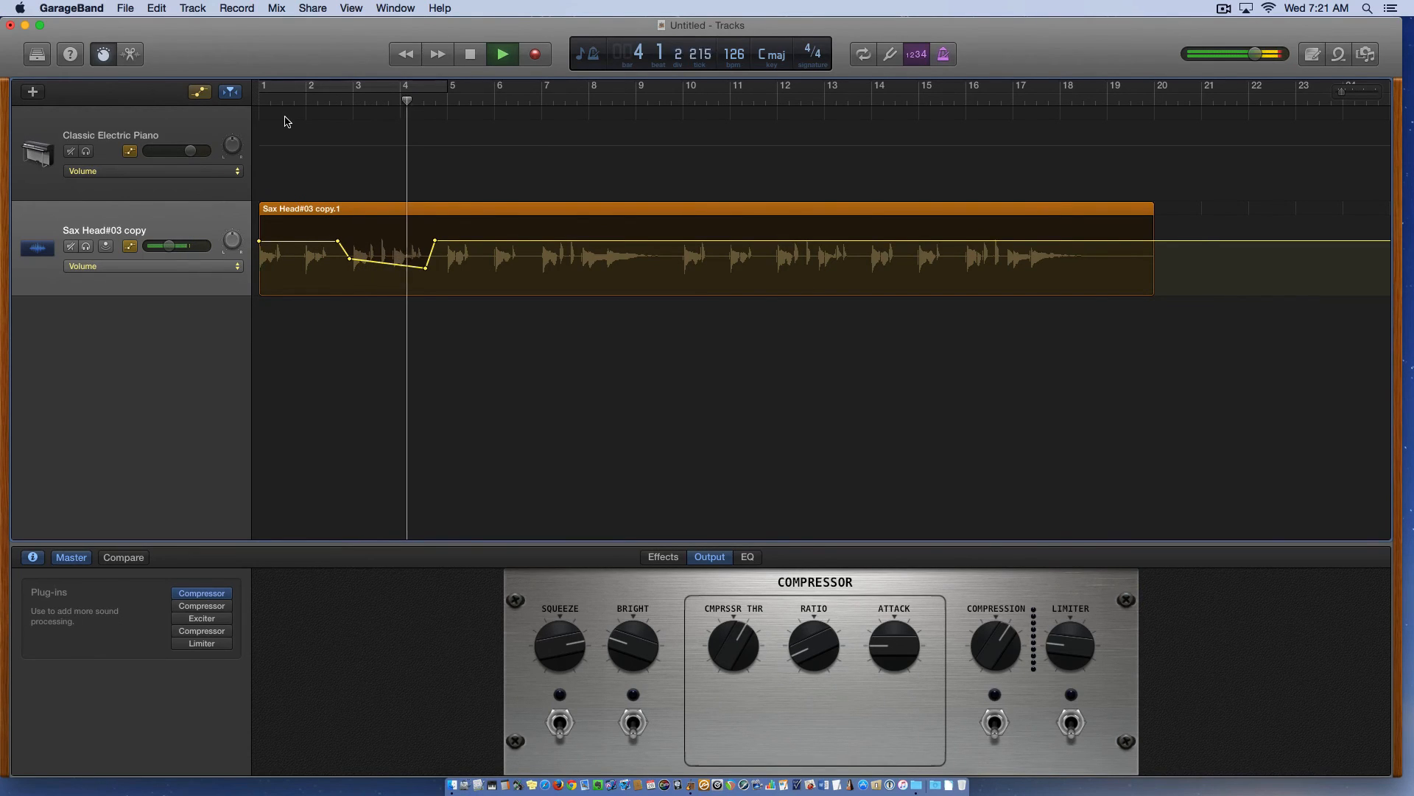
key("space")
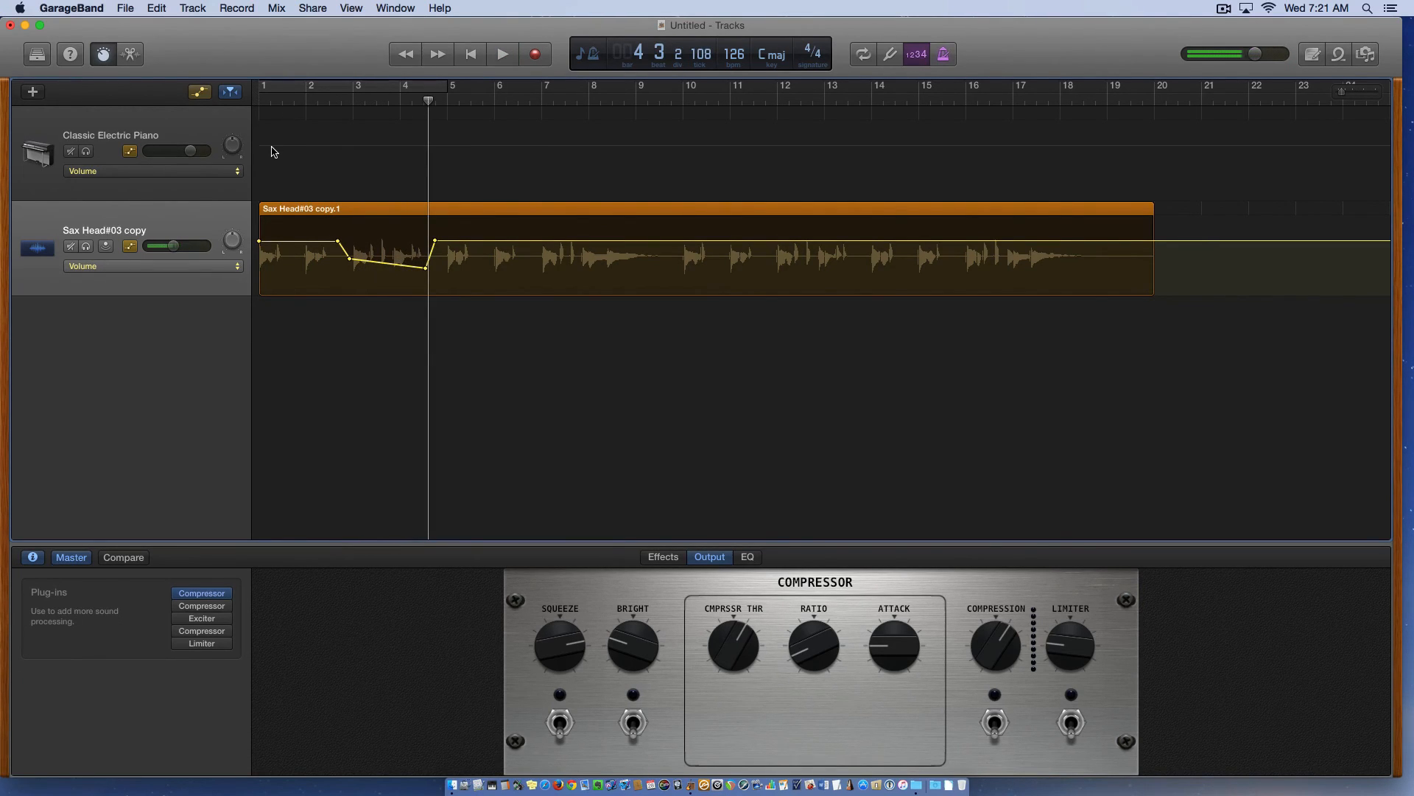